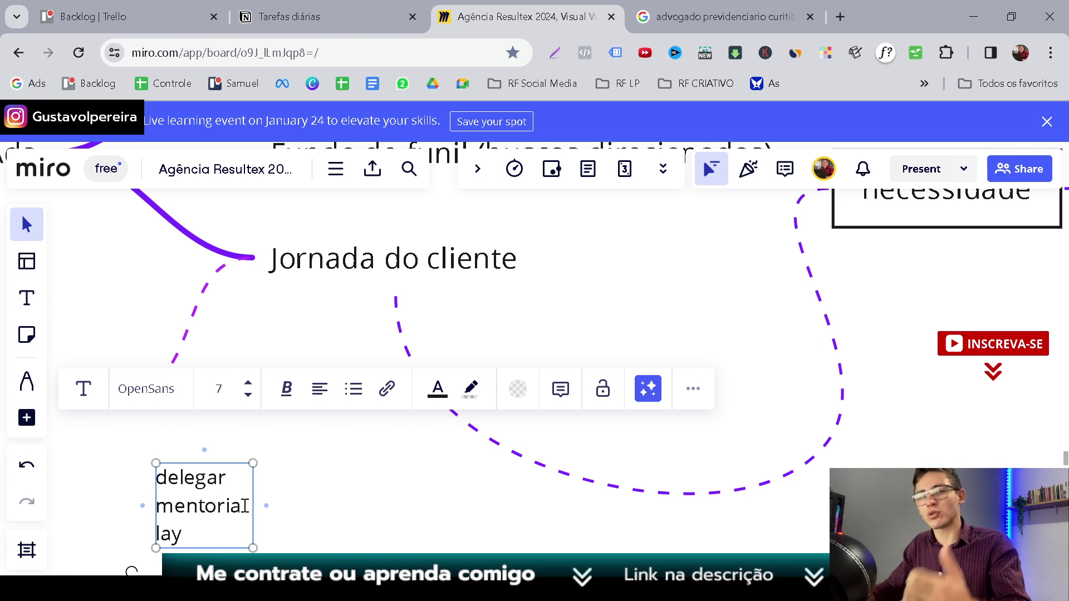
Step: Delete the text box reading "delegar mentoria lay" beneath Jornada do cliente and bring the Estratégias branch into view
{"action": "left_click", "coordinate": [275, 506]}
{"action": "left_click", "coordinate": [245, 506]}
{"action": "key", "text": "Delete"}
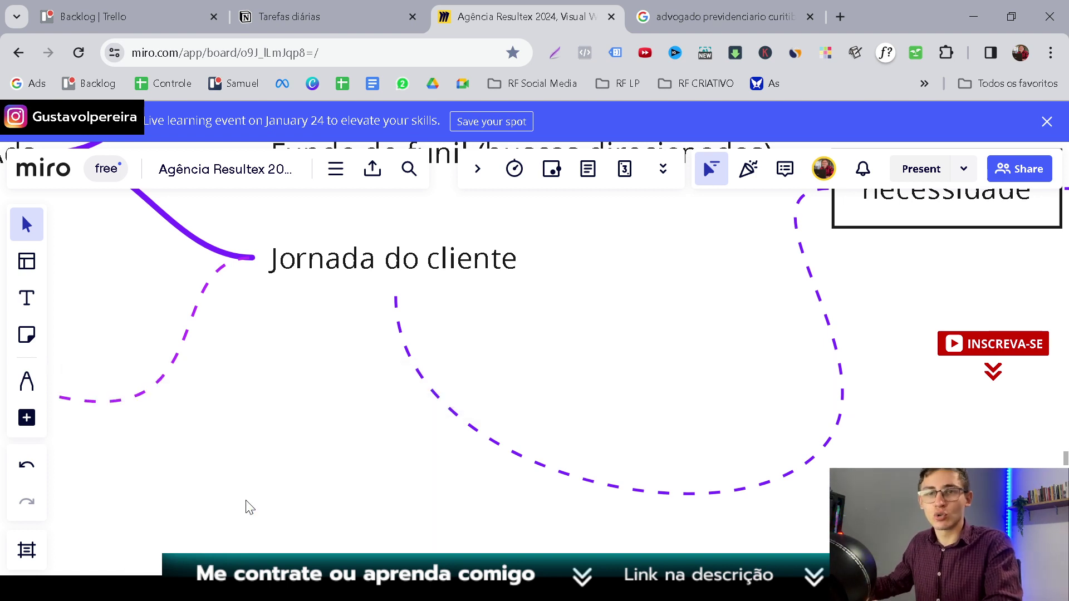
{"action": "left_click_drag", "start_coordinate": [158, 458], "coordinate": [507, 467]}
{"action": "left_click_drag", "start_coordinate": [215, 425], "coordinate": [591, 405]}
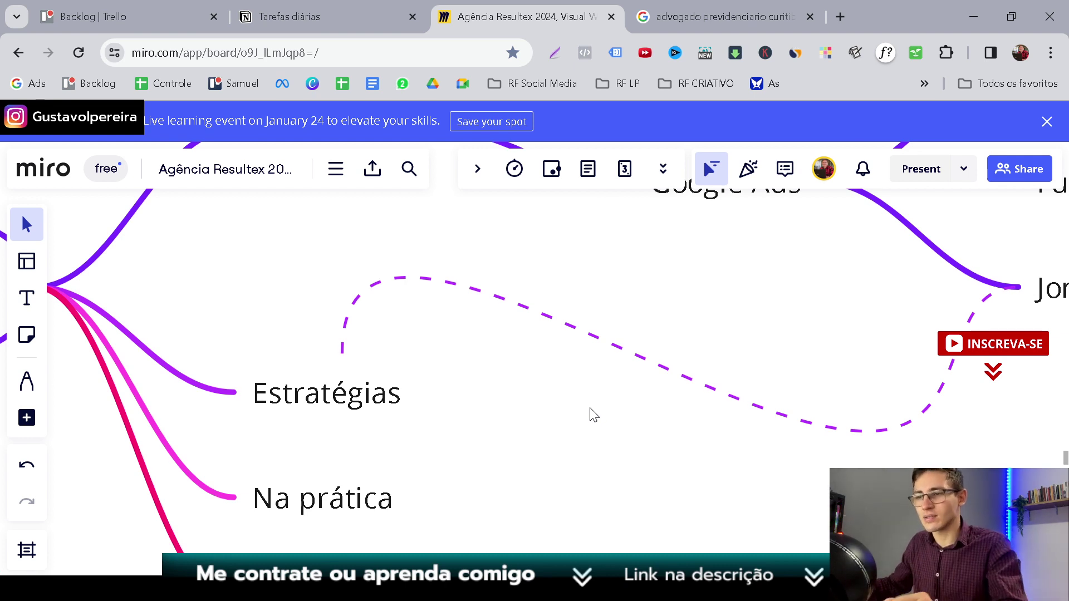
Step: Open Google Ads from the Google apps list in the search page and access the advertising account
{"action": "left_click", "coordinate": [683, 24]}
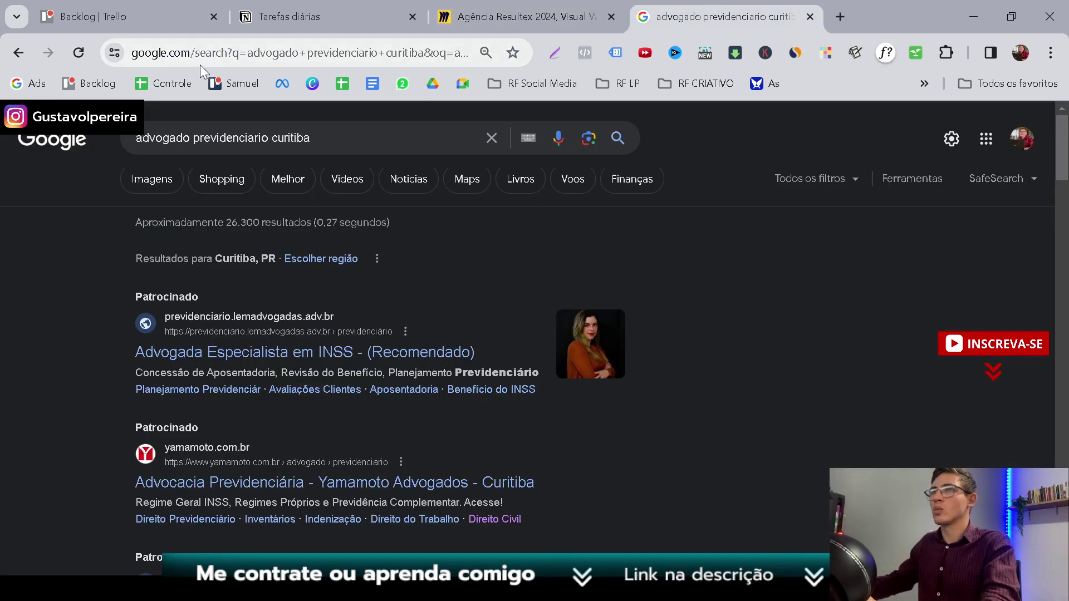
{"action": "left_click", "coordinate": [986, 138]}
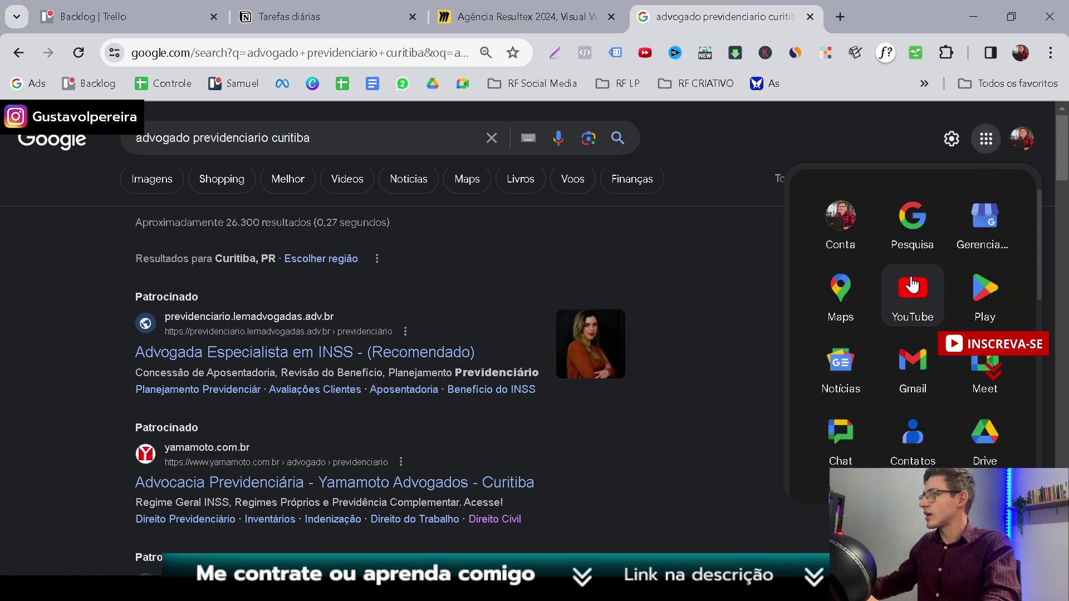
{"action": "scroll", "coordinate": [914, 334], "scroll_direction": "down", "scroll_amount": 4}
{"action": "scroll", "coordinate": [916, 365], "scroll_direction": "down", "scroll_amount": 3}
{"action": "scroll", "coordinate": [914, 362], "scroll_direction": "up", "scroll_amount": 3}
{"action": "scroll", "coordinate": [994, 223], "scroll_direction": "down", "scroll_amount": 2}
{"action": "scroll", "coordinate": [998, 210], "scroll_direction": "up", "scroll_amount": 2}
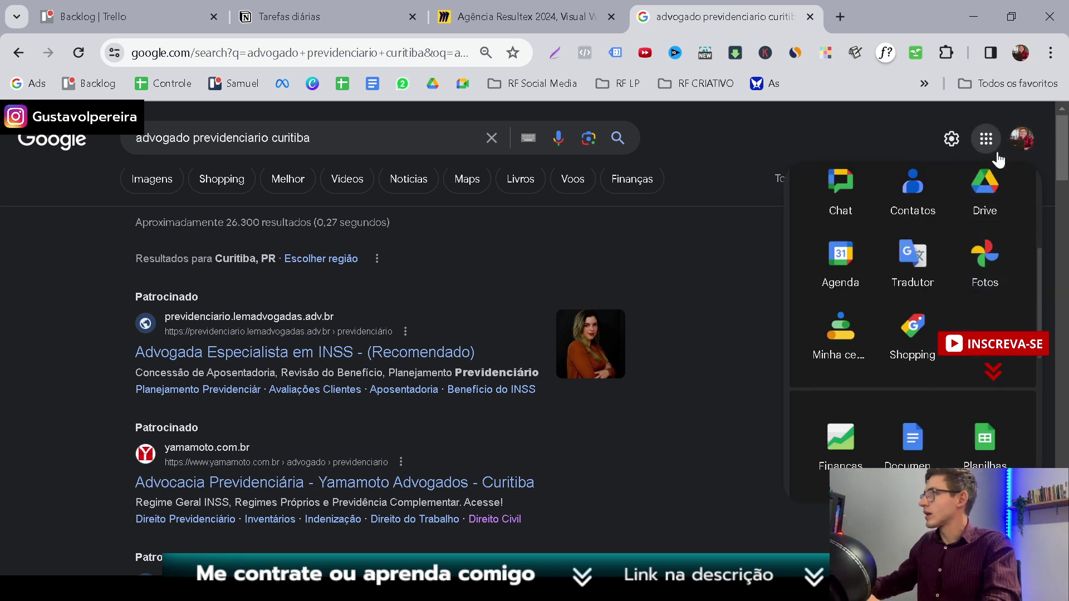
{"action": "scroll", "coordinate": [969, 301], "scroll_direction": "up", "scroll_amount": 3}
{"action": "scroll", "coordinate": [970, 305], "scroll_direction": "down", "scroll_amount": 5}
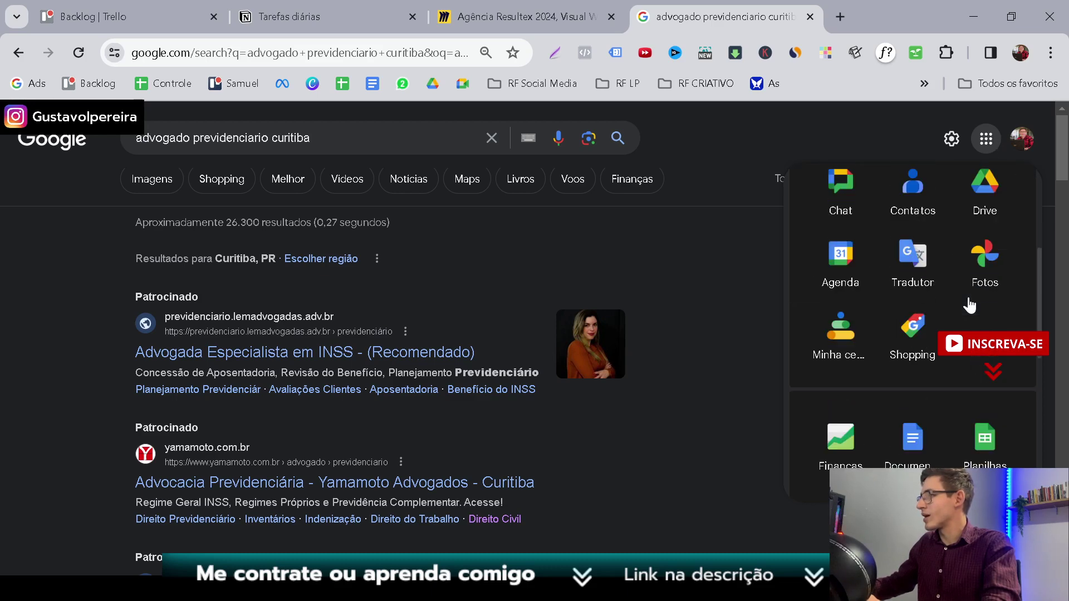
{"action": "scroll", "coordinate": [970, 307], "scroll_direction": "down", "scroll_amount": 5}
{"action": "left_click", "coordinate": [841, 235]}
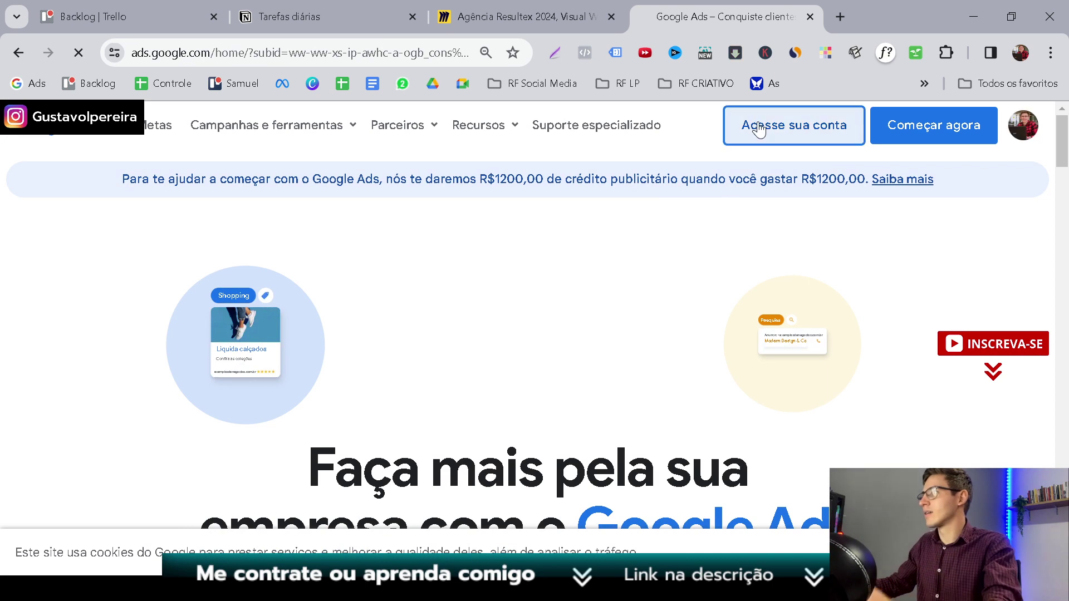
{"action": "left_click", "coordinate": [760, 130]}
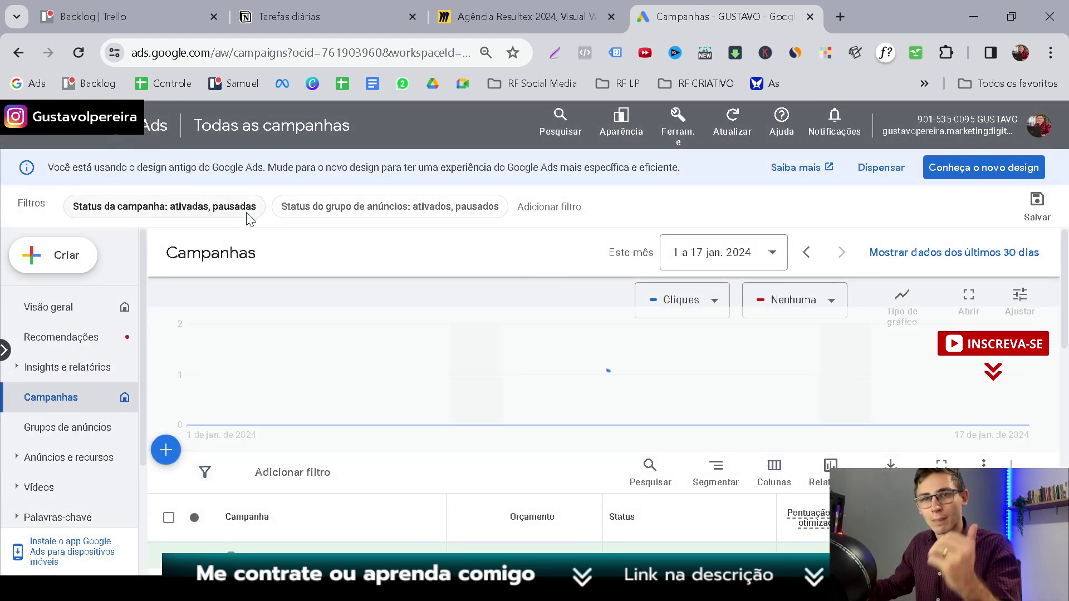
Step: Start a new campaign with Leads as its objective
{"action": "mouse_move", "coordinate": [471, 436]}
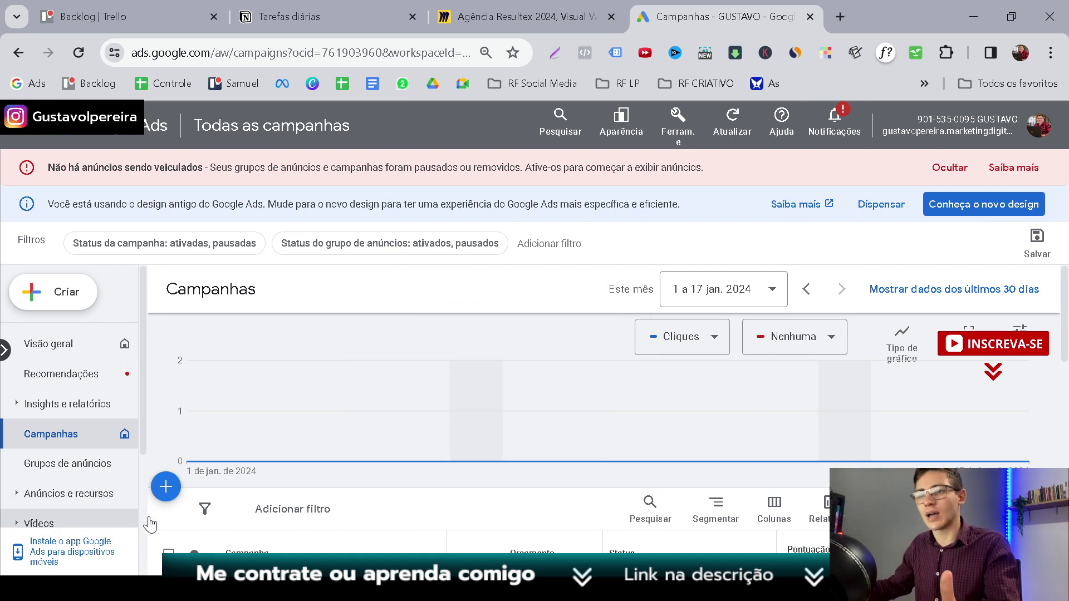
{"action": "left_click", "coordinate": [166, 487]}
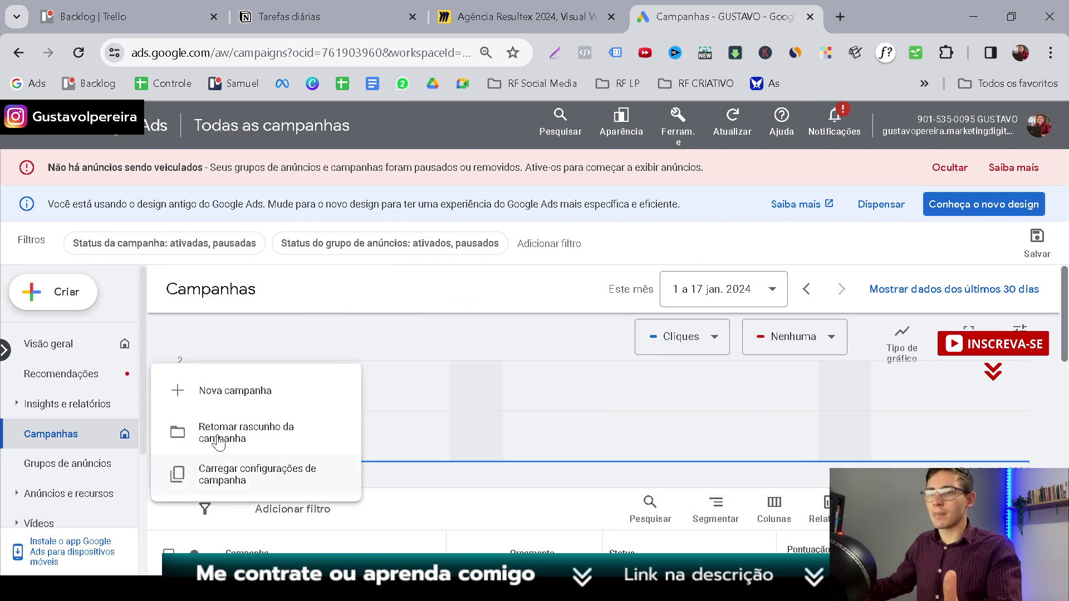
{"action": "left_click", "coordinate": [246, 398]}
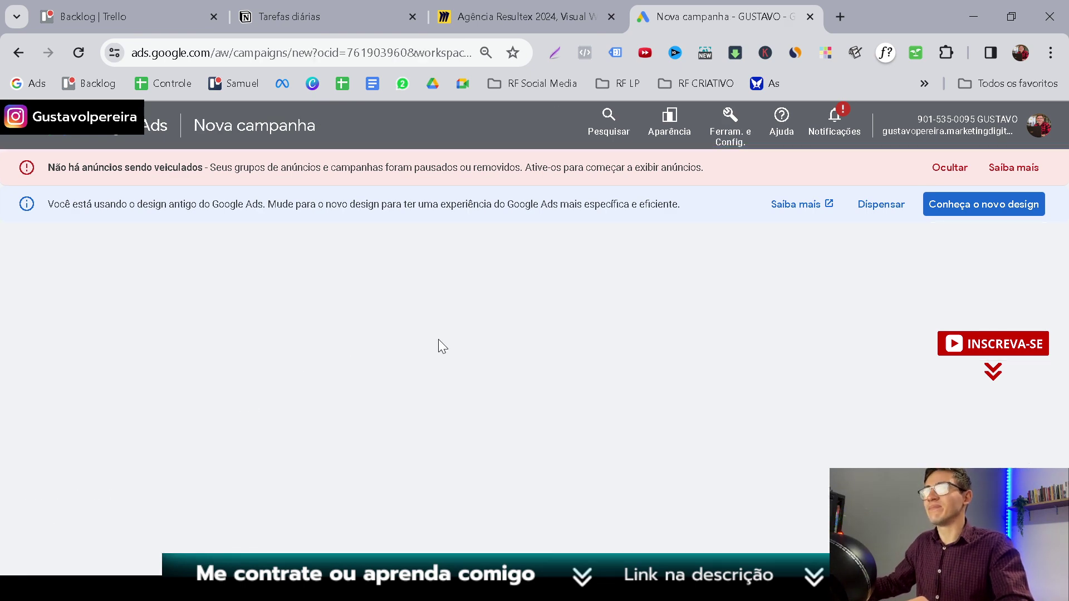
{"action": "scroll", "coordinate": [439, 344], "scroll_direction": "down", "scroll_amount": 3}
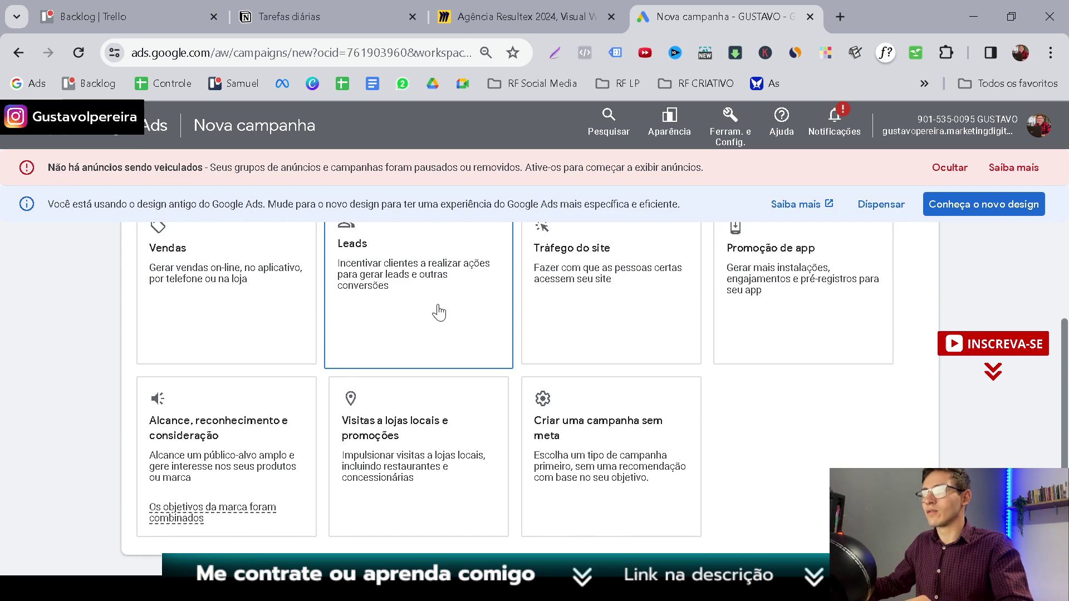
{"action": "left_click", "coordinate": [439, 328]}
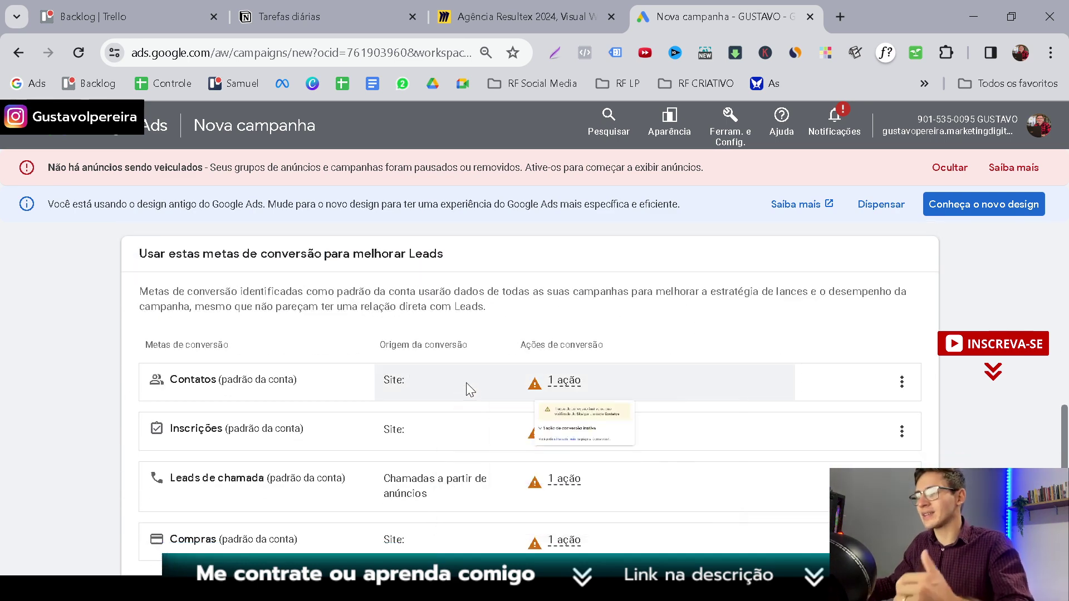
Step: Remove the Inscrições, Leads de chamada and Compras conversion goals from the campaign, keeping only Contatos
{"action": "mouse_move", "coordinate": [459, 382]}
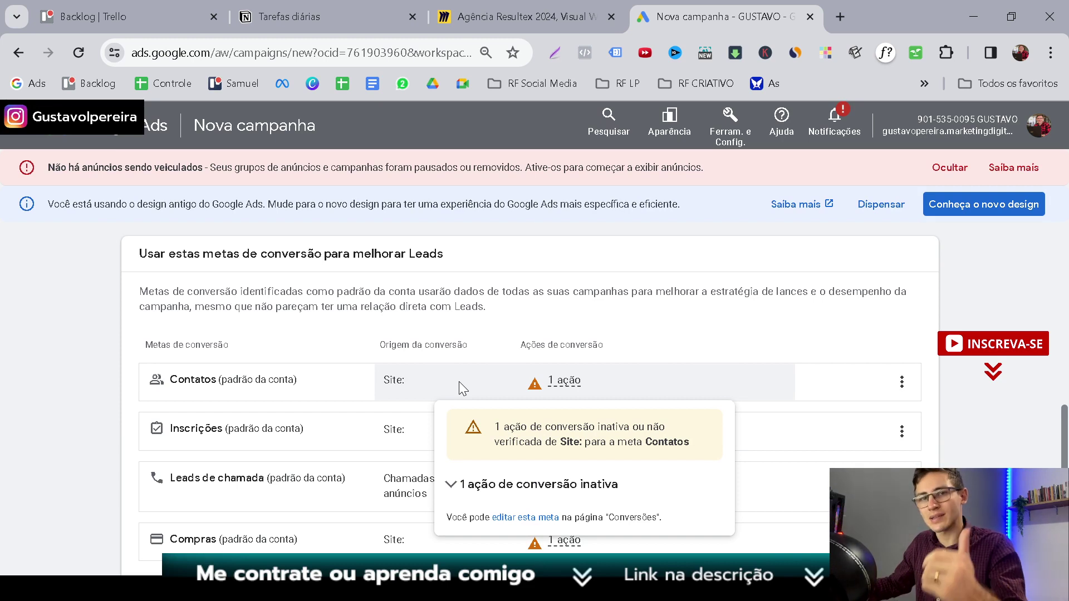
{"action": "scroll", "coordinate": [415, 257], "scroll_direction": "down", "scroll_amount": 2}
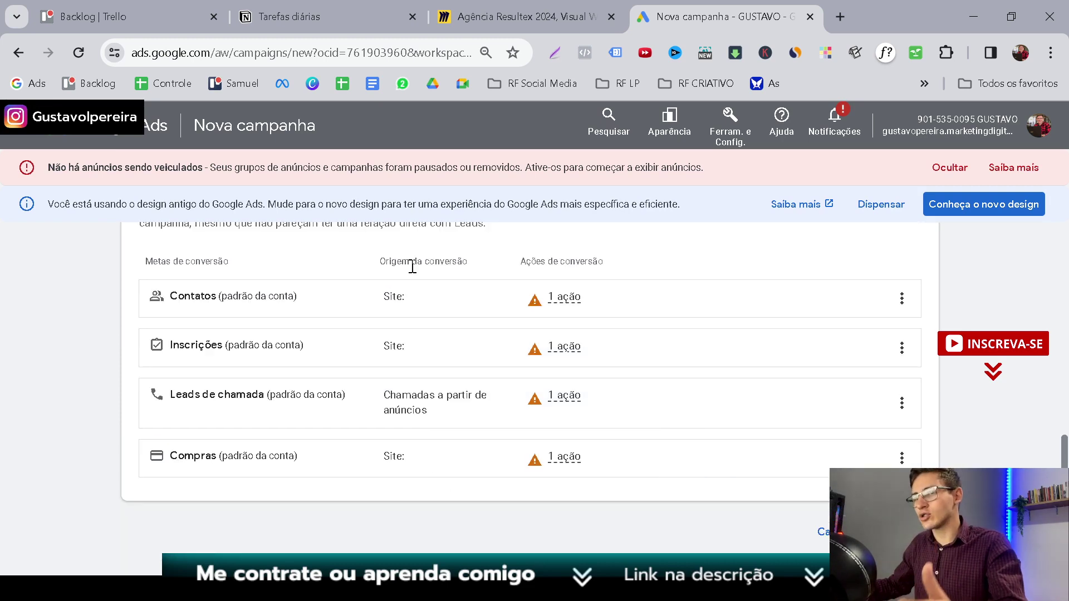
{"action": "left_click", "coordinate": [902, 348]}
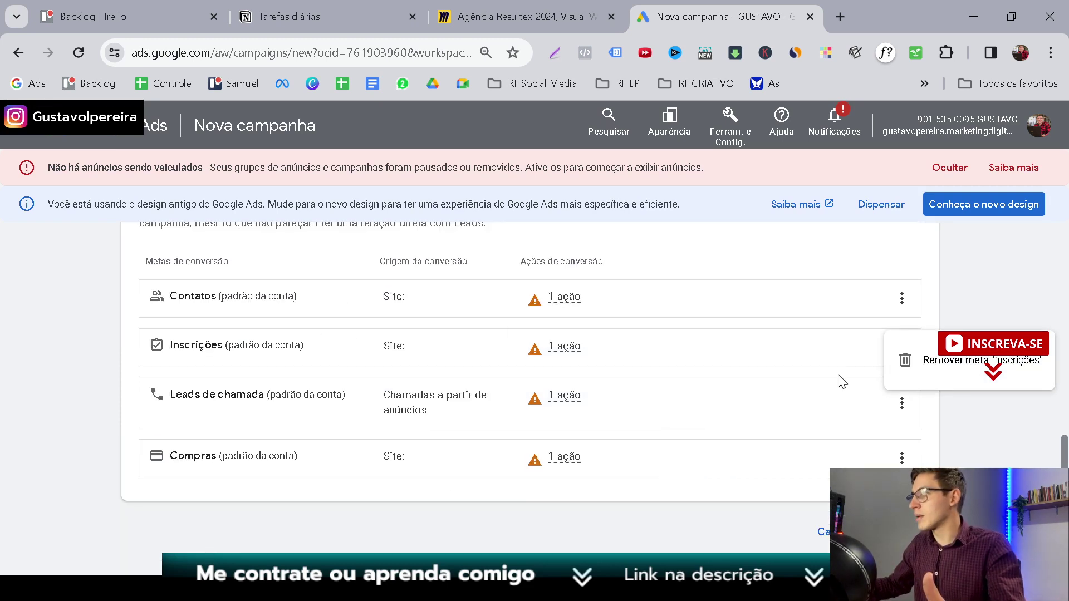
{"action": "left_click", "coordinate": [928, 362]}
{"action": "left_click", "coordinate": [680, 390]}
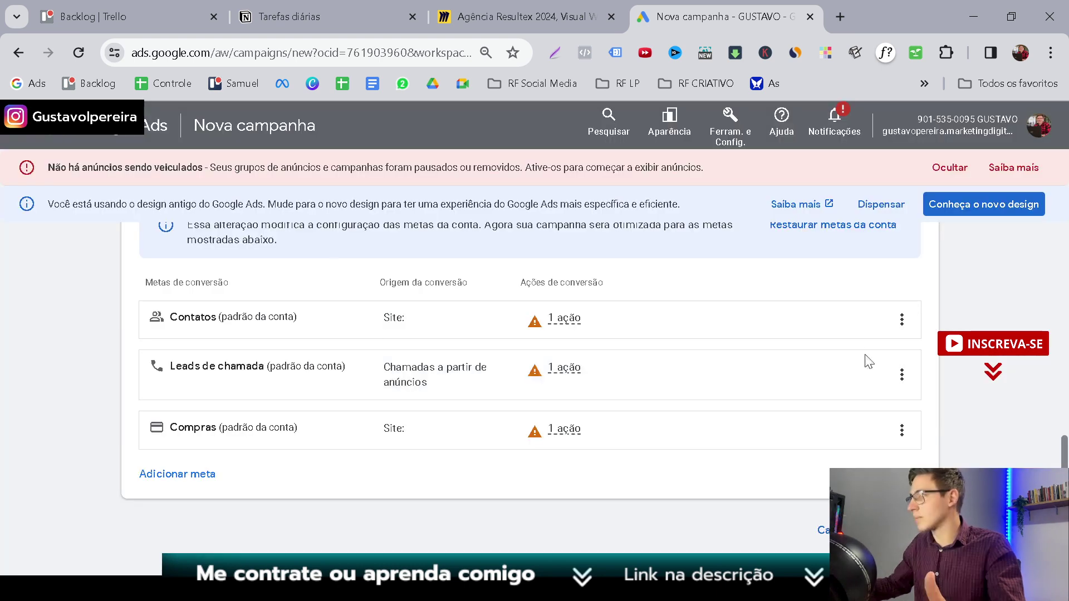
{"action": "left_click", "coordinate": [905, 379]}
{"action": "left_click", "coordinate": [891, 392]}
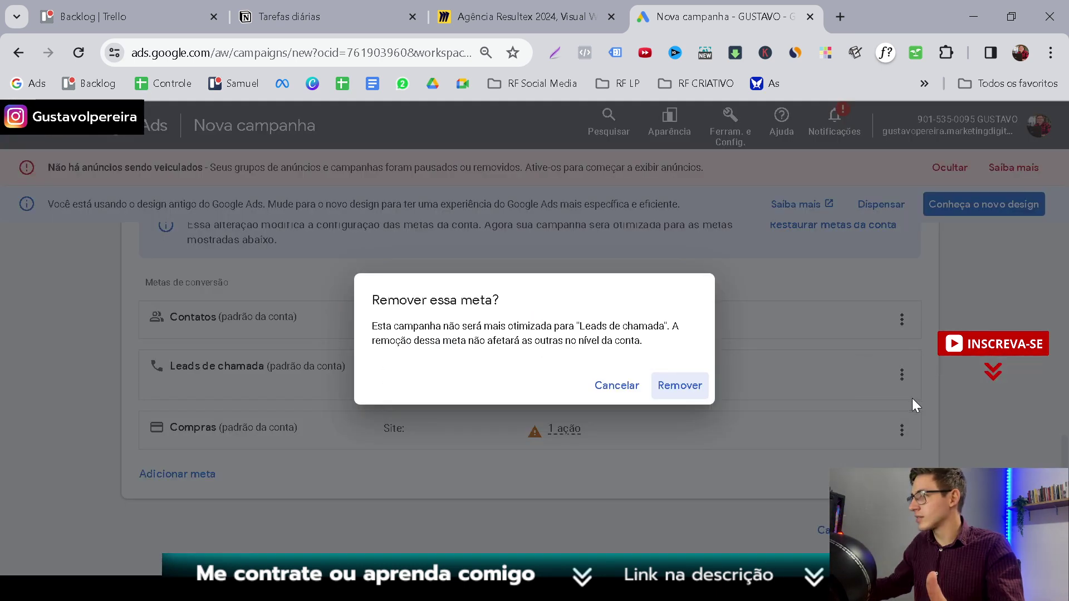
{"action": "left_click", "coordinate": [690, 388]}
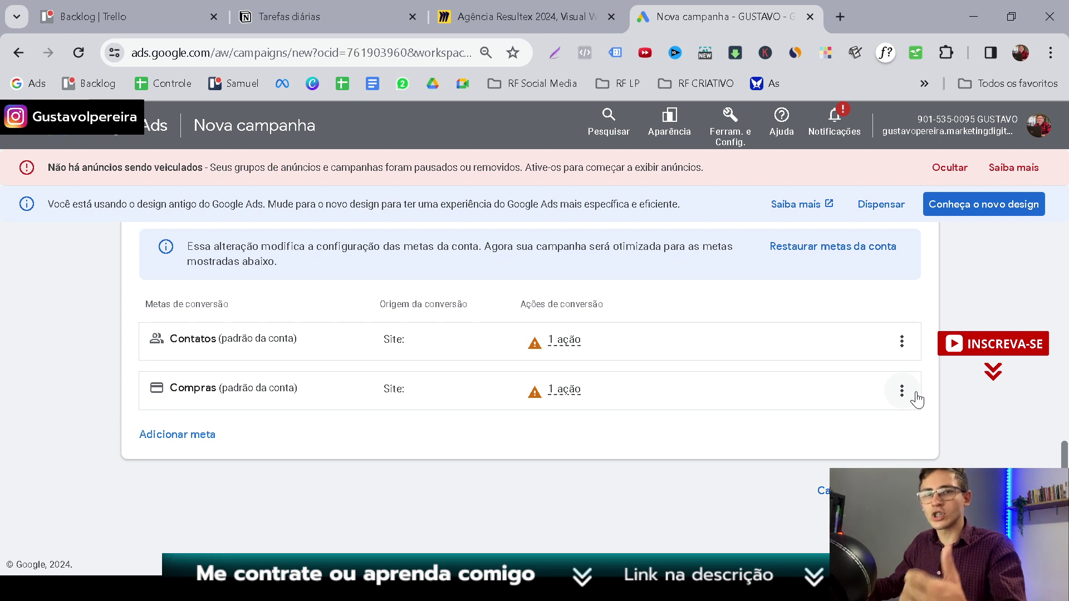
{"action": "left_click", "coordinate": [901, 396]}
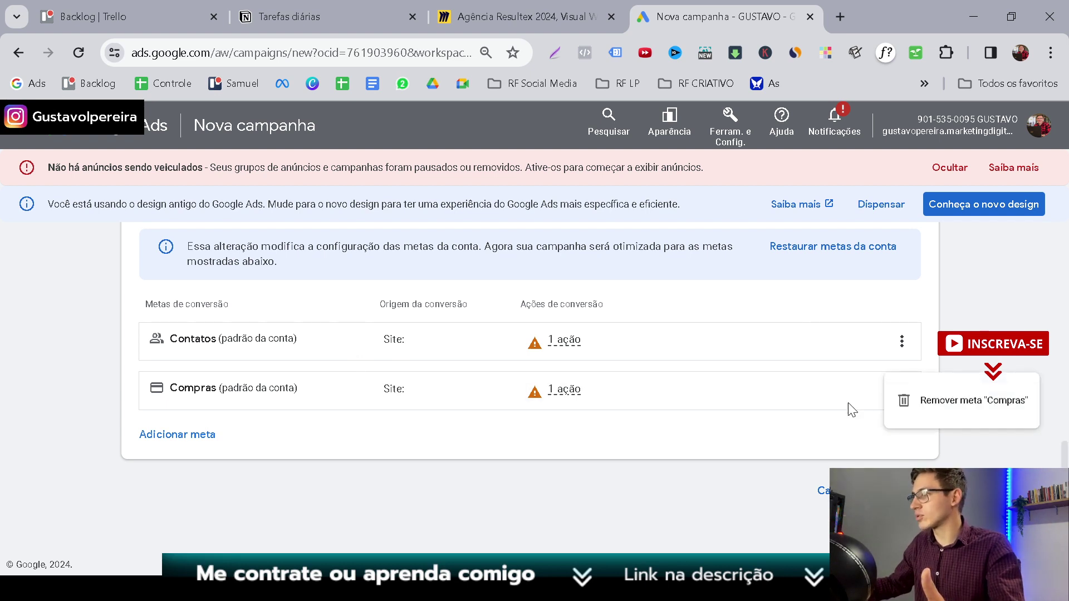
{"action": "left_click", "coordinate": [923, 404]}
{"action": "left_click", "coordinate": [684, 389]}
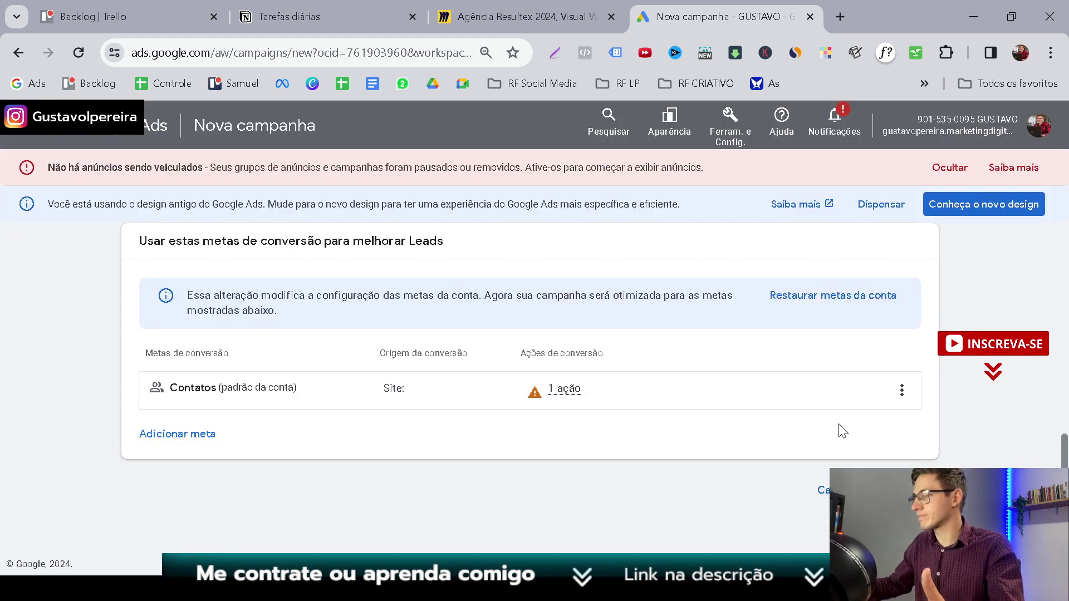
Step: Choose Pesquisa as the campaign type and enable Visitas ao site as the way to reach the goal
{"action": "scroll", "coordinate": [553, 419], "scroll_direction": "down", "scroll_amount": 3}
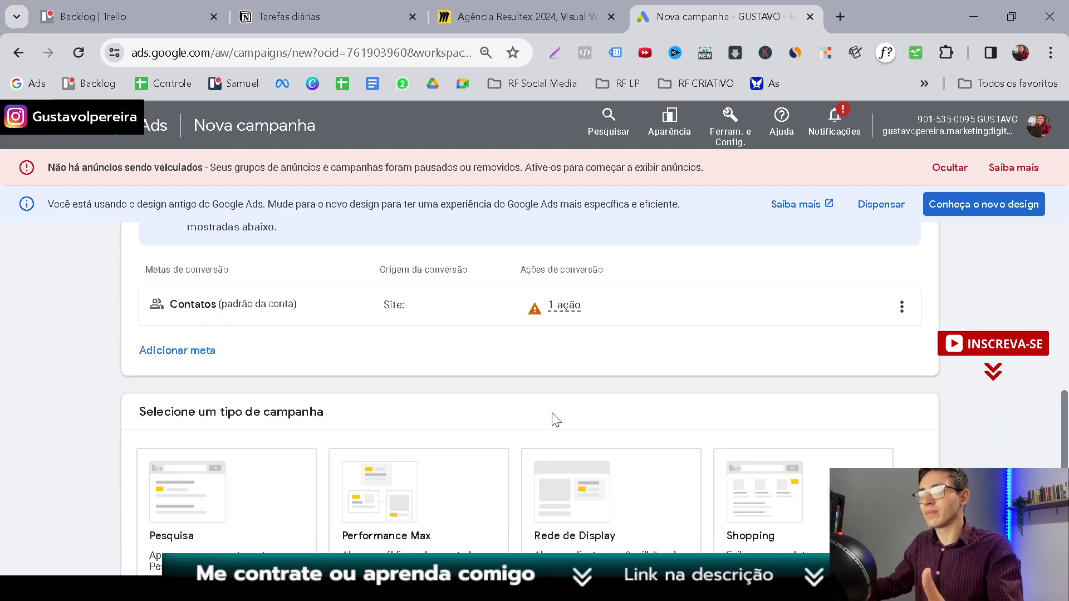
{"action": "scroll", "coordinate": [553, 422], "scroll_direction": "down", "scroll_amount": 3}
{"action": "scroll", "coordinate": [551, 419], "scroll_direction": "up", "scroll_amount": 2}
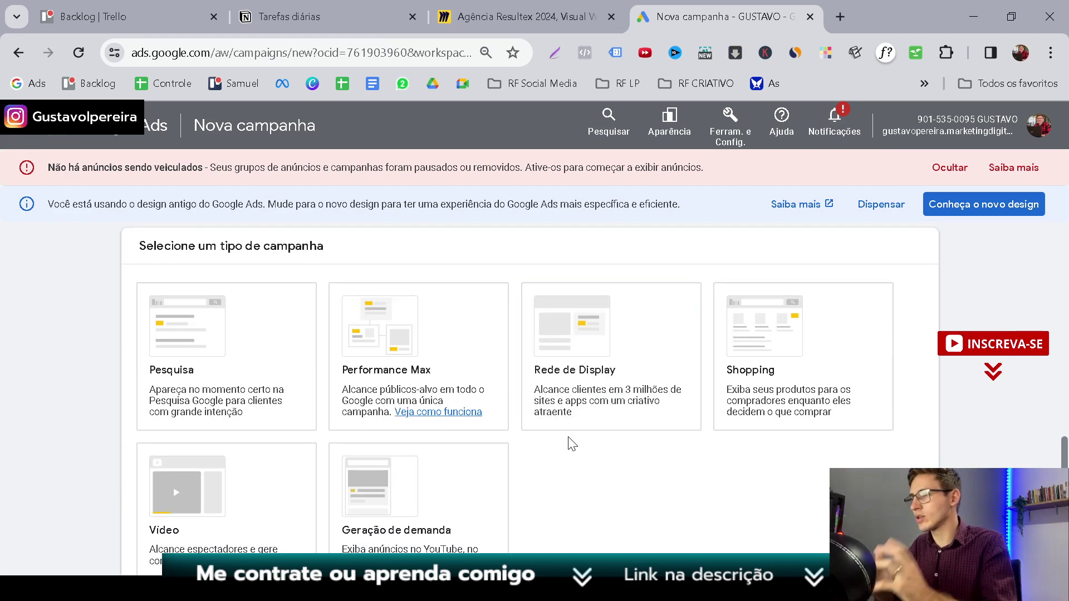
{"action": "left_click", "coordinate": [261, 365]}
{"action": "scroll", "coordinate": [572, 404], "scroll_direction": "down", "scroll_amount": 5}
{"action": "left_click", "coordinate": [166, 289]}
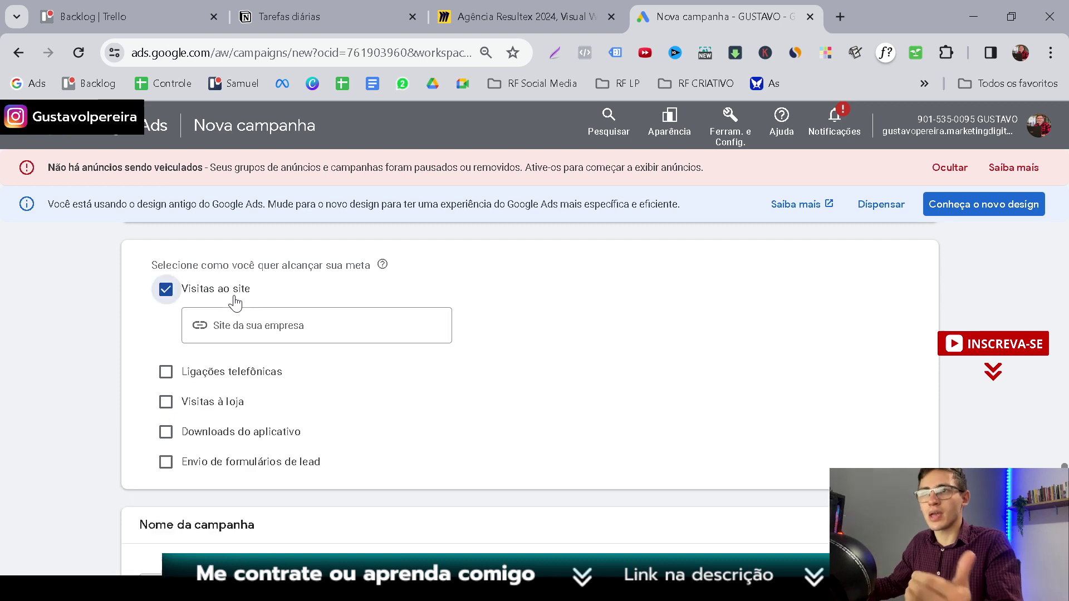
Step: Enter a lookup for the advertiser's Instagram profile in a new browser tab
{"action": "left_click", "coordinate": [278, 327]}
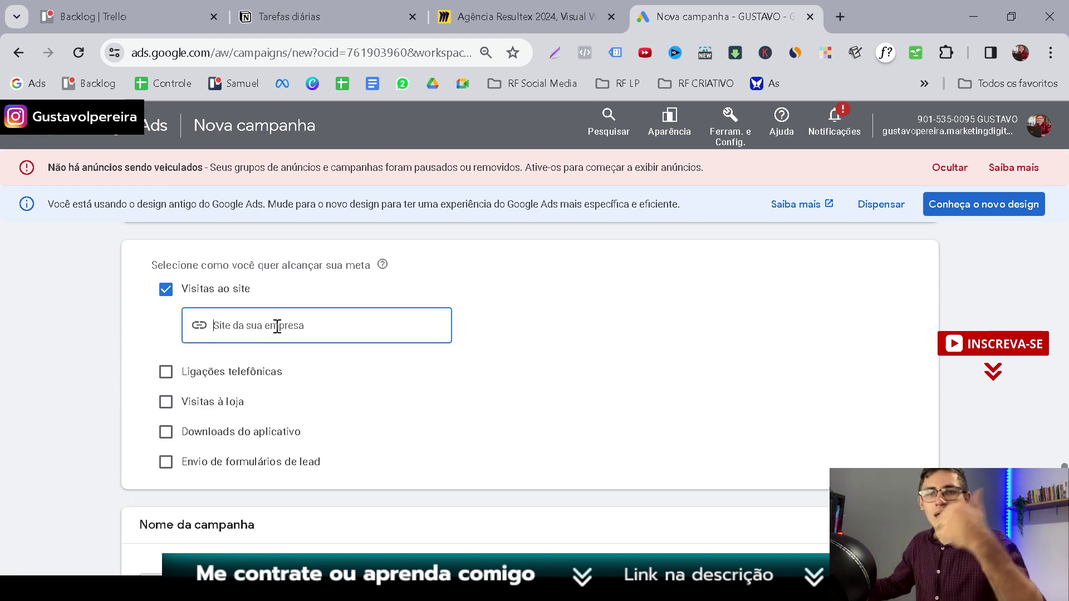
{"action": "left_click", "coordinate": [842, 16]}
{"action": "type", "text": "gustav"}
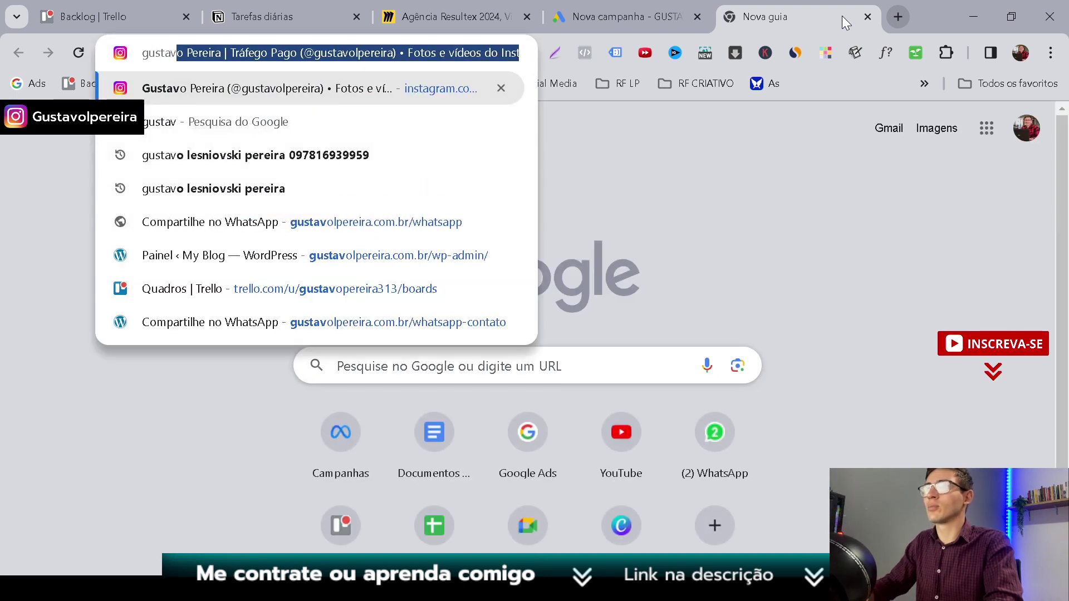
Step: Try to fill the business website with the copied Instagram profile title
{"action": "left_click", "coordinate": [713, 8]}
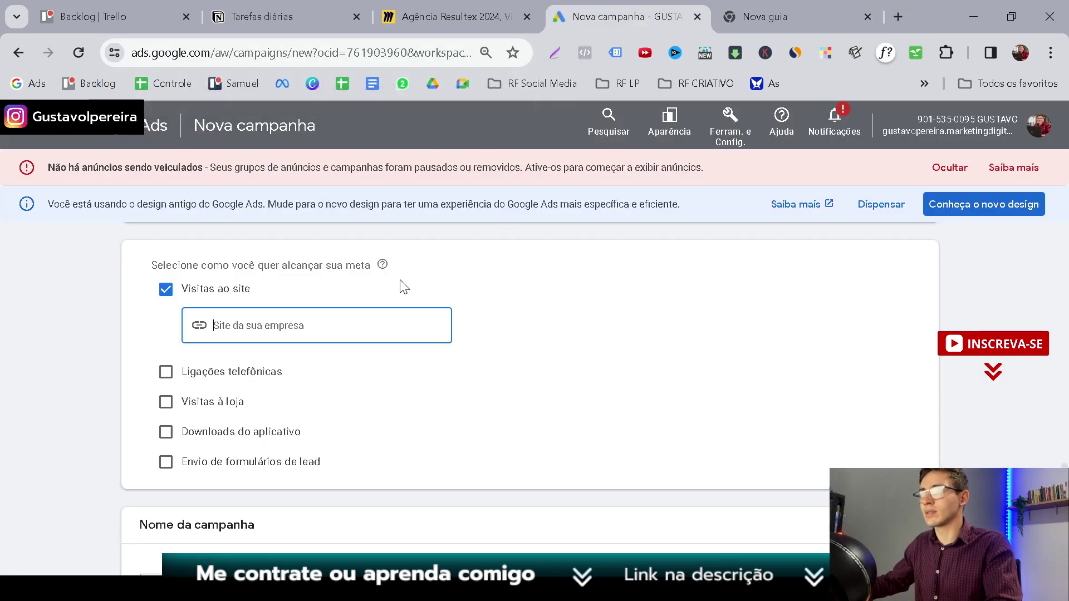
{"action": "key", "text": "ctrl+v"}
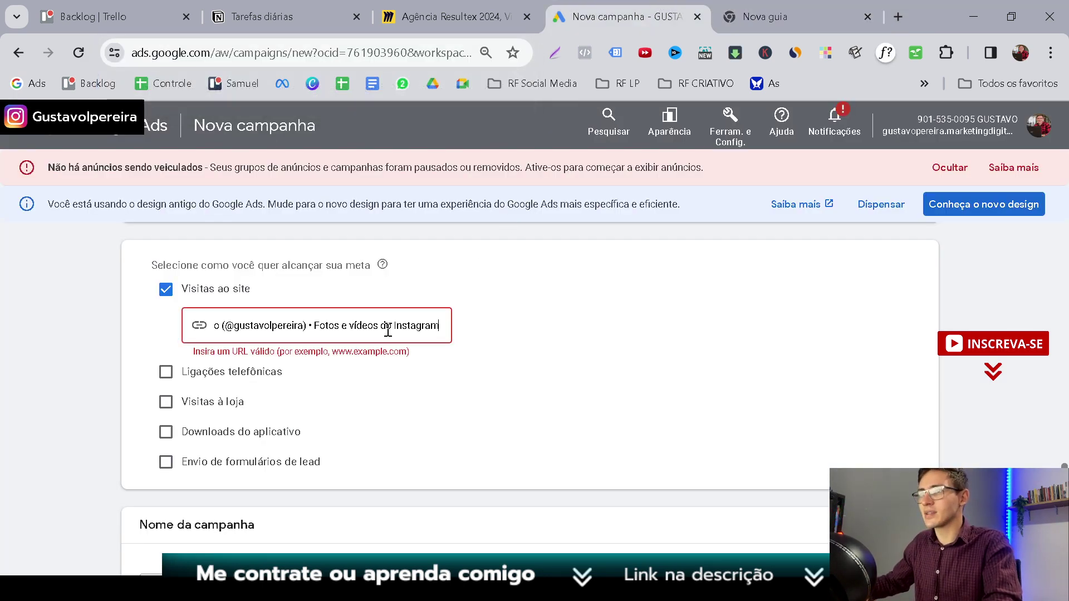
{"action": "key", "text": "ctrl+a"}
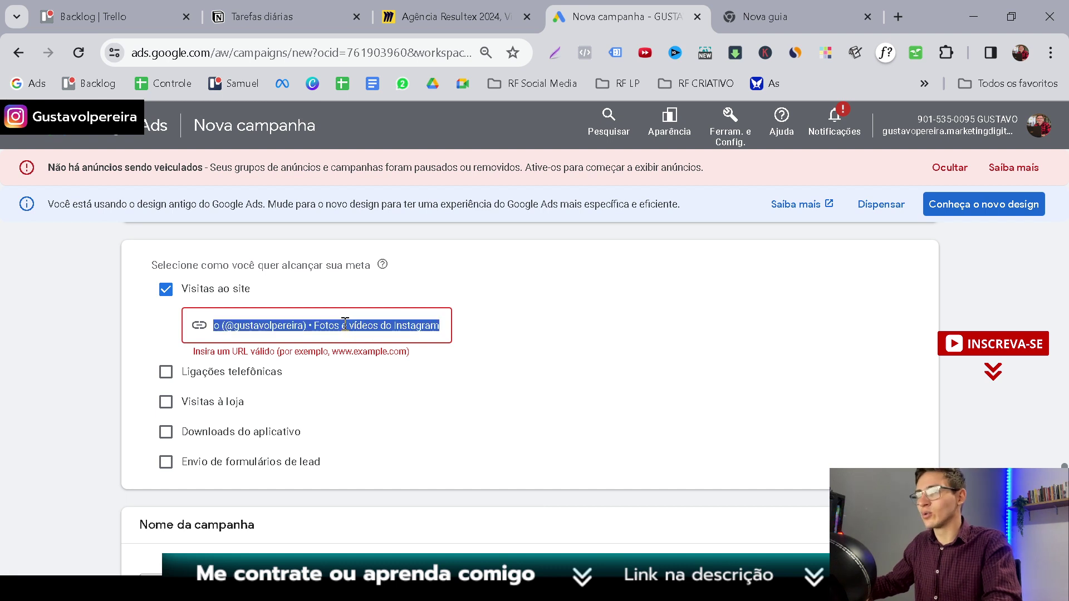
Step: Find the advertiser's Instagram profile through the web search and paste its URL as the campaign's business website
{"action": "left_click", "coordinate": [718, 9]}
{"action": "key", "text": "Return"}
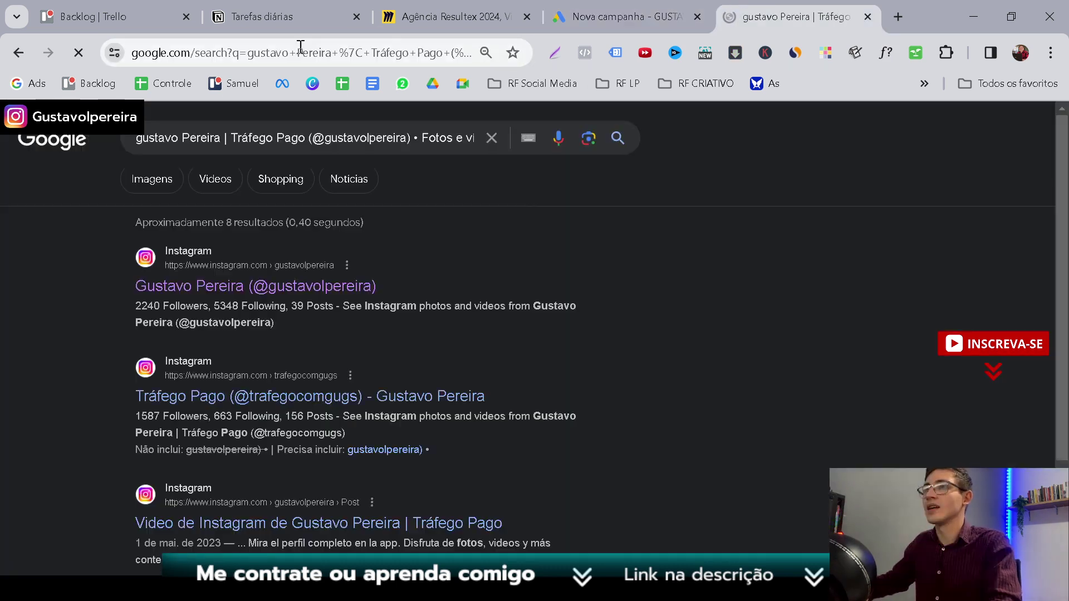
{"action": "left_click", "coordinate": [282, 286]}
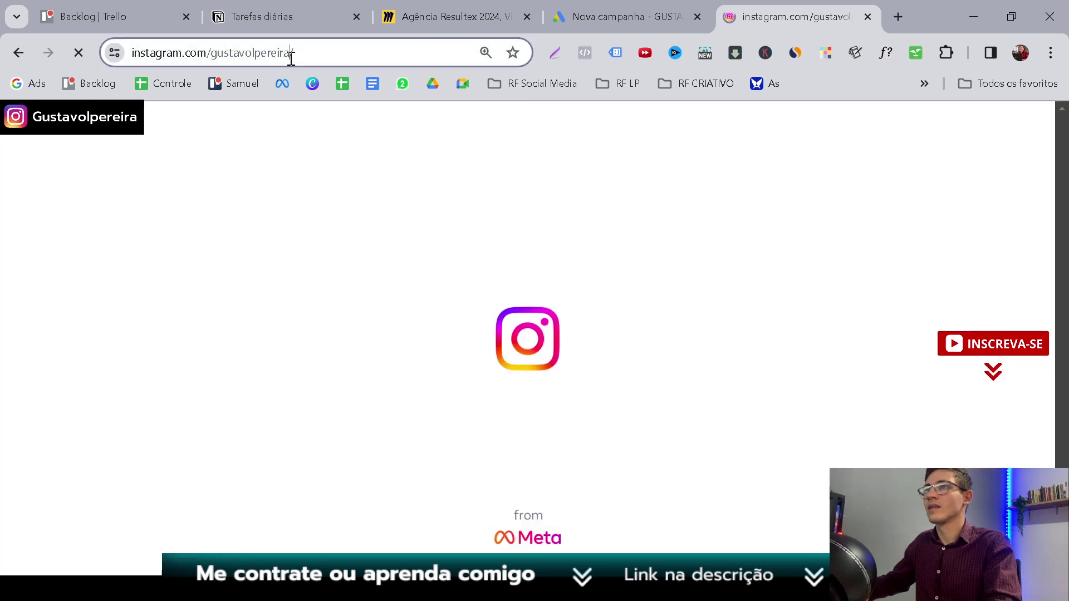
{"action": "left_click", "coordinate": [290, 56]}
{"action": "key", "text": "ctrl+c"}
{"action": "left_click", "coordinate": [464, 8]}
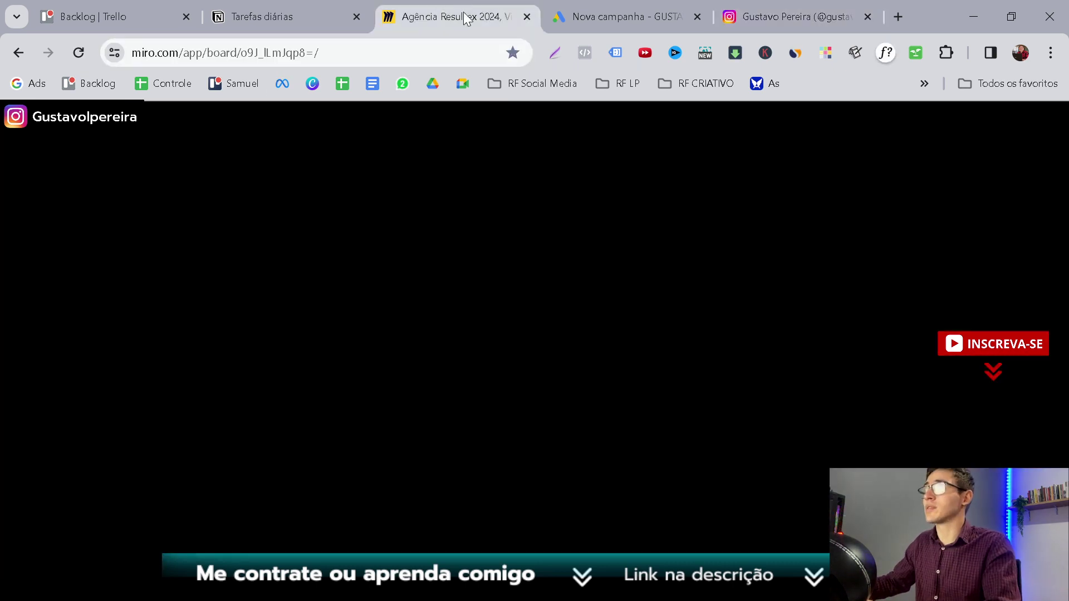
{"action": "key", "text": "ctrl+Tab"}
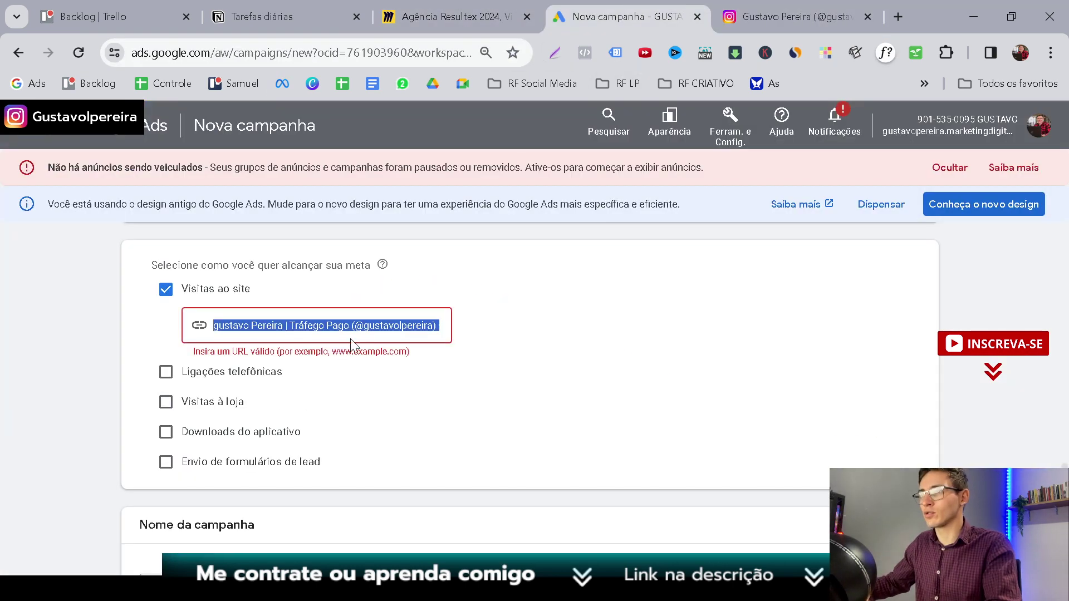
{"action": "key", "text": "ctrl+v"}
Step: Name the campaign "teste aula yt" and continue by starting a new campaign instead of finishing a saved draft
{"action": "scroll", "coordinate": [467, 340], "scroll_direction": "down", "scroll_amount": 2}
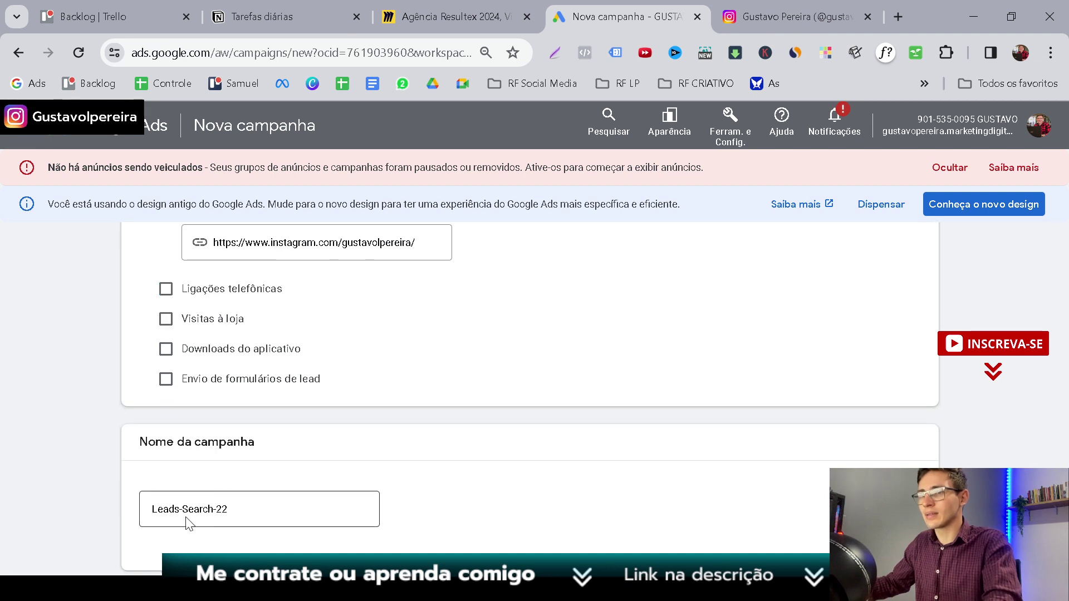
{"action": "scroll", "coordinate": [177, 536], "scroll_direction": "down", "scroll_amount": 2}
{"action": "triple_click", "coordinate": [340, 401]}
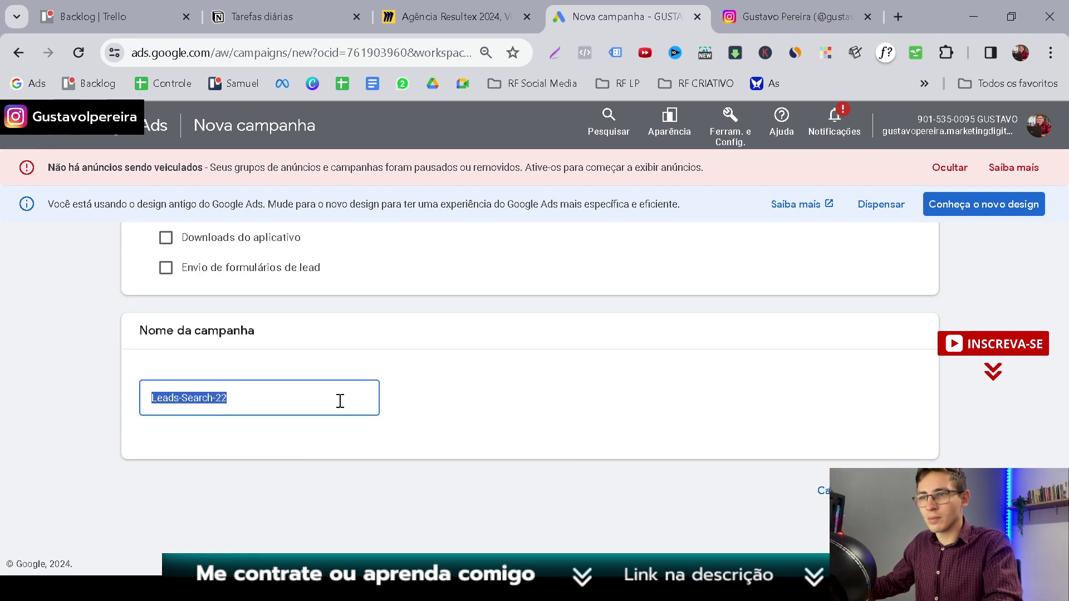
{"action": "type", "text": "tes"}
{"action": "key", "text": "BackSpace"}
{"action": "key", "text": "BackSpace"}
{"action": "key", "text": "BackSpace"}
{"action": "type", "text": "teste aula yt"}
{"action": "left_click", "coordinate": [415, 363]}
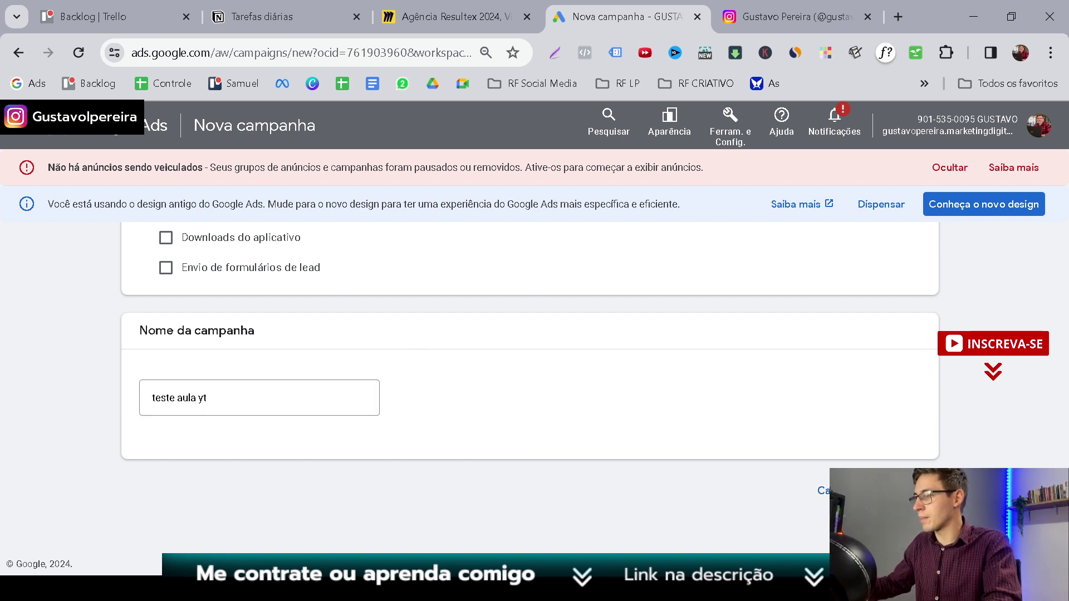
{"action": "left_click", "coordinate": [836, 491]}
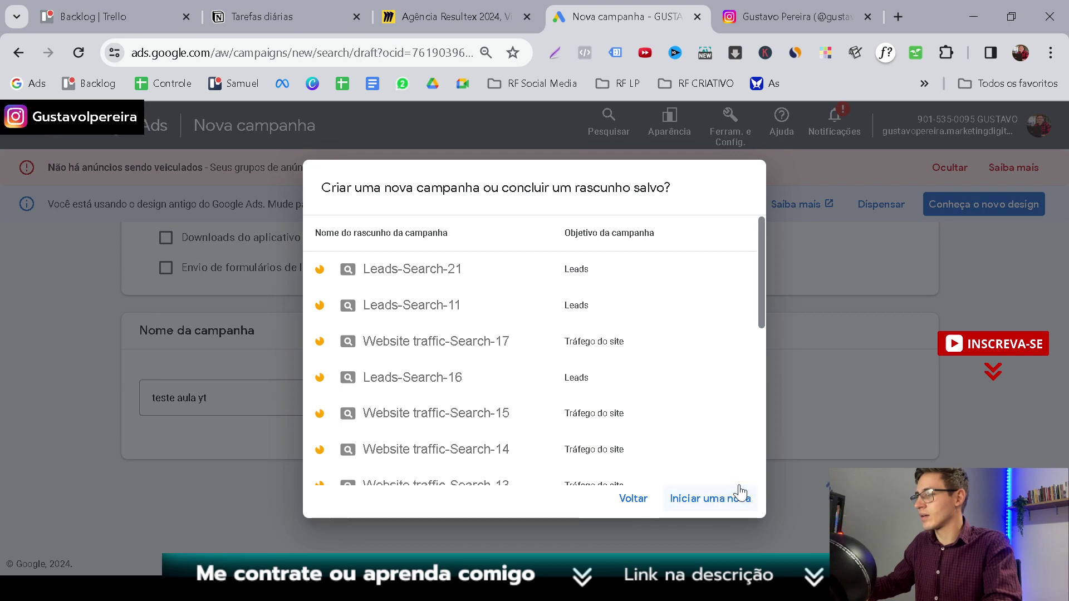
{"action": "left_click", "coordinate": [739, 498]}
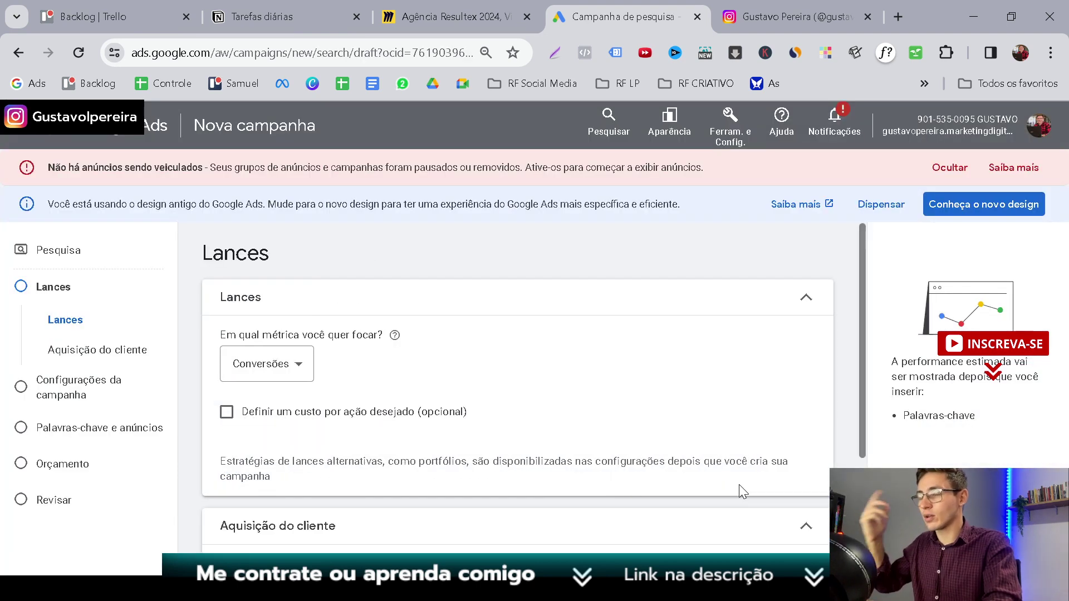
Step: Review the bidding metrics, keep Conversões as the focus, and continue to the campaign settings
{"action": "left_click", "coordinate": [286, 377]}
{"action": "left_click", "coordinate": [283, 397]}
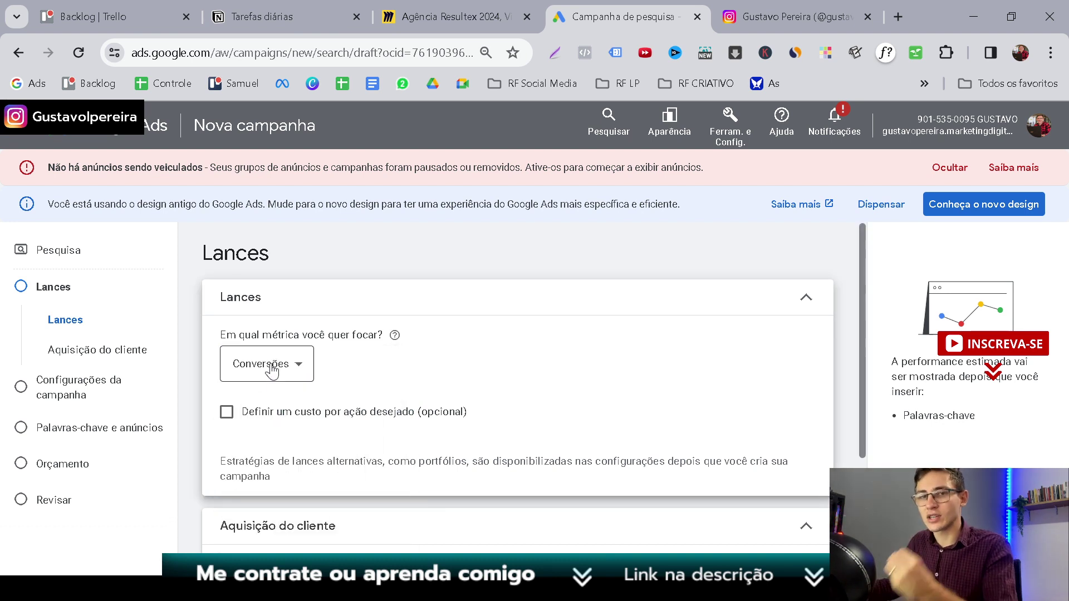
{"action": "left_click", "coordinate": [272, 370]}
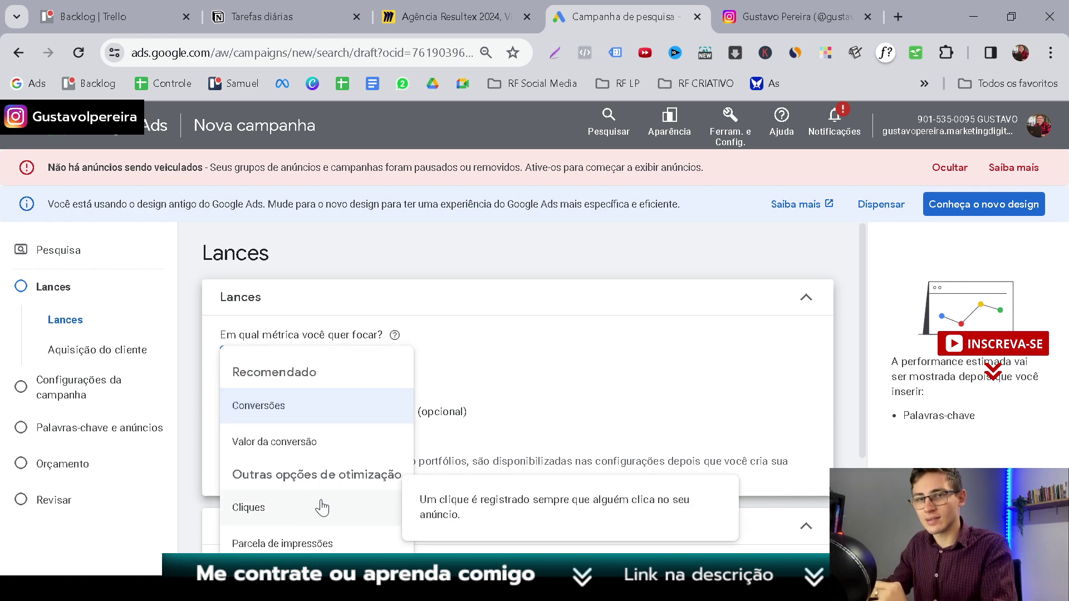
{"action": "left_click", "coordinate": [535, 376]}
{"action": "scroll", "coordinate": [557, 367], "scroll_direction": "down", "scroll_amount": 3}
{"action": "scroll", "coordinate": [563, 368], "scroll_direction": "up", "scroll_amount": 2}
{"action": "scroll", "coordinate": [568, 372], "scroll_direction": "up", "scroll_amount": 2}
{"action": "scroll", "coordinate": [579, 384], "scroll_direction": "down", "scroll_amount": 2}
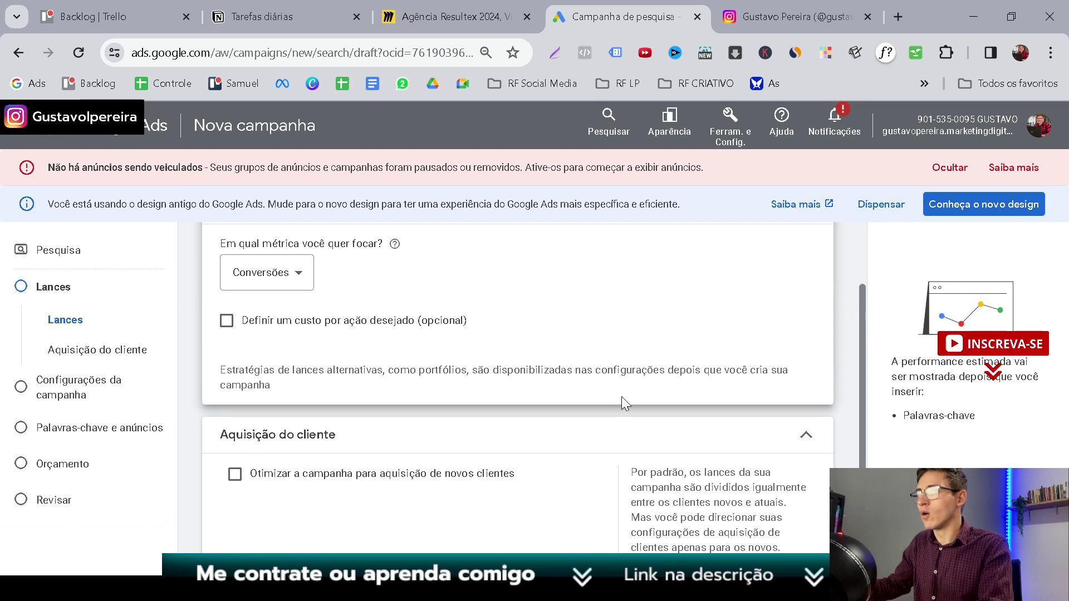
{"action": "scroll", "coordinate": [619, 403], "scroll_direction": "down", "scroll_amount": 2}
{"action": "left_click", "coordinate": [791, 536]}
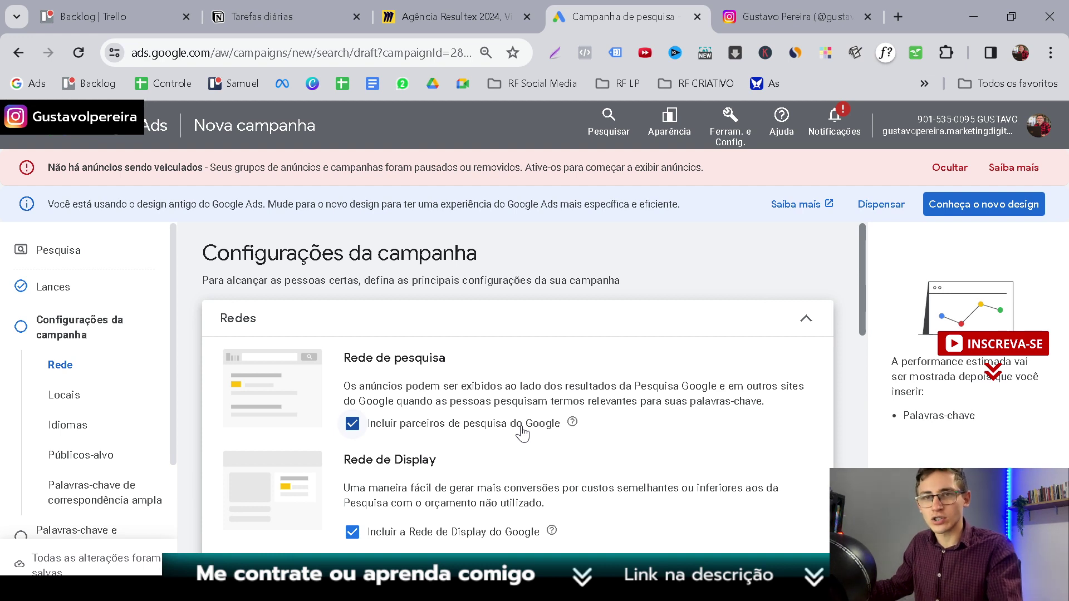
Step: Exclude the Google search partners and the Google Display Network from the campaign's networks
{"action": "scroll", "coordinate": [522, 433], "scroll_direction": "down", "scroll_amount": 2}
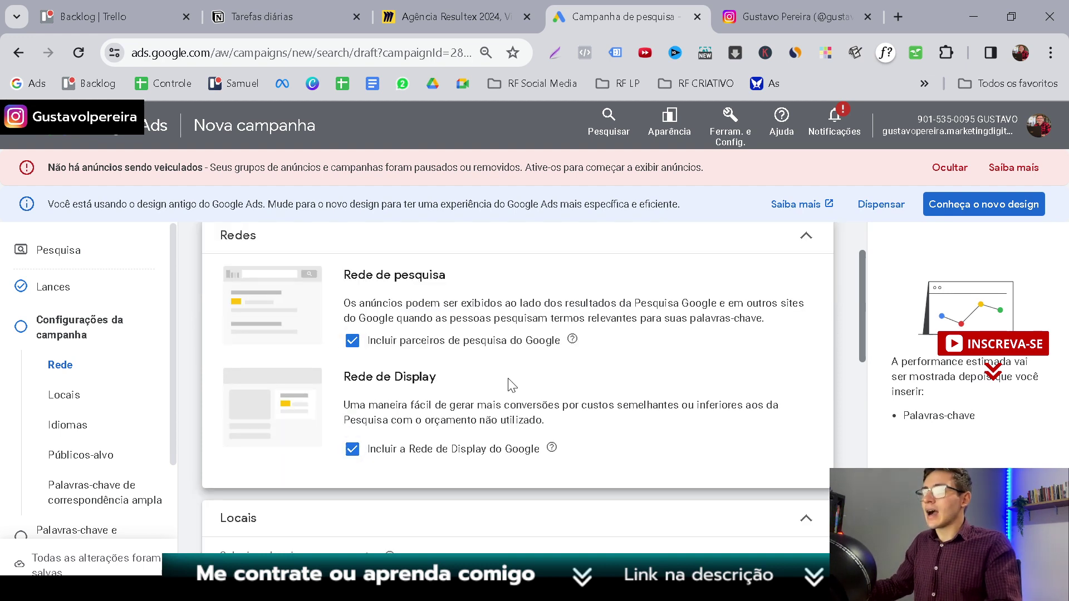
{"action": "left_click", "coordinate": [511, 346]}
{"action": "left_click", "coordinate": [489, 462]}
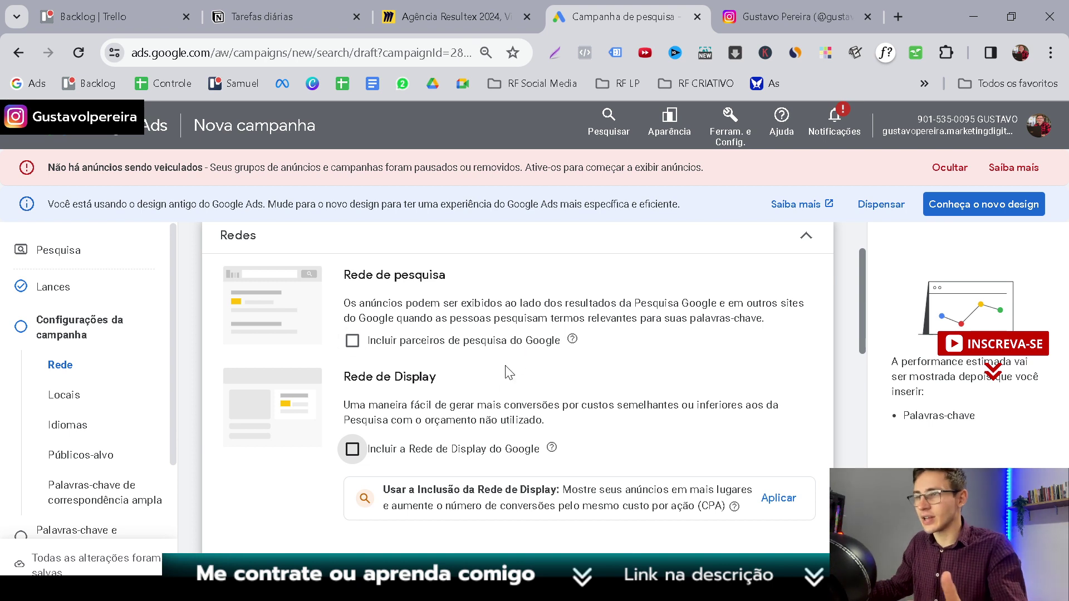
{"action": "triple_click", "coordinate": [412, 379]}
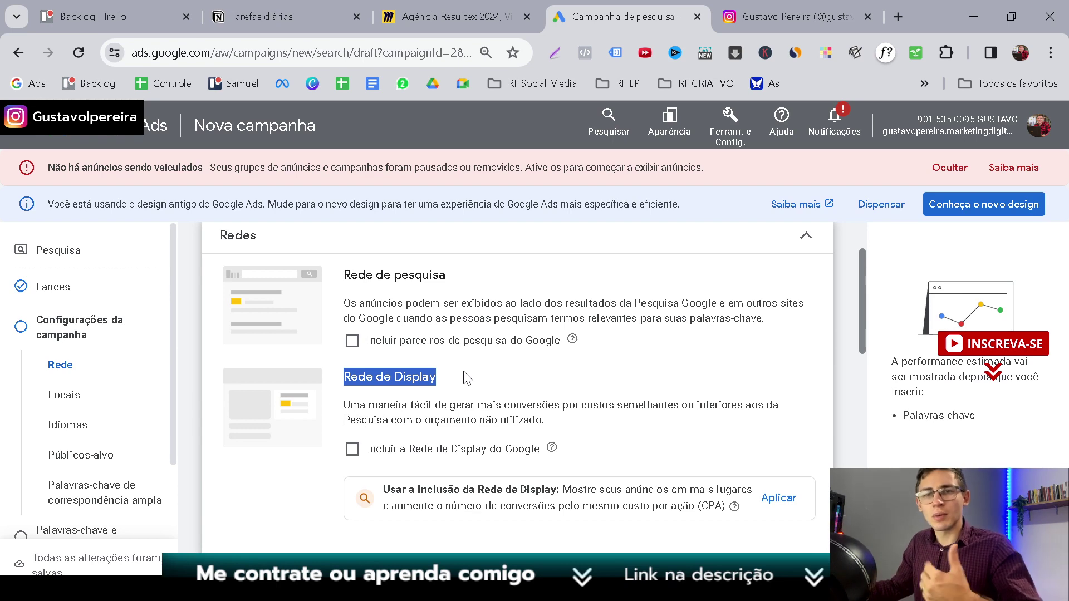
Step: Target Brasil as the campaign location and continue to the keywords and ads stage
{"action": "scroll", "coordinate": [489, 365], "scroll_direction": "down", "scroll_amount": 3}
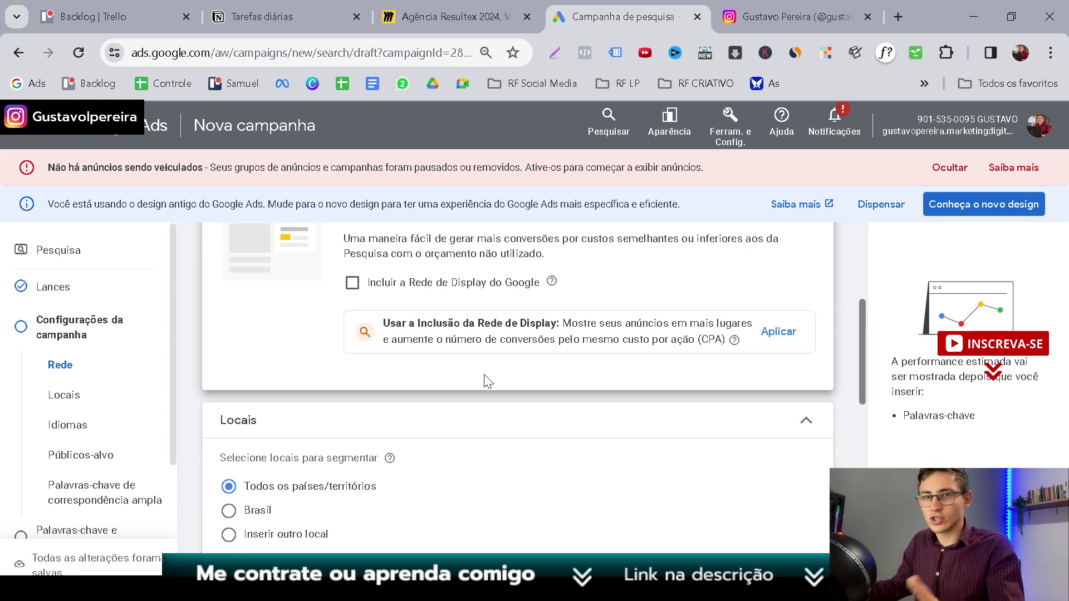
{"action": "scroll", "coordinate": [485, 385], "scroll_direction": "down", "scroll_amount": 2}
{"action": "left_click", "coordinate": [256, 424]}
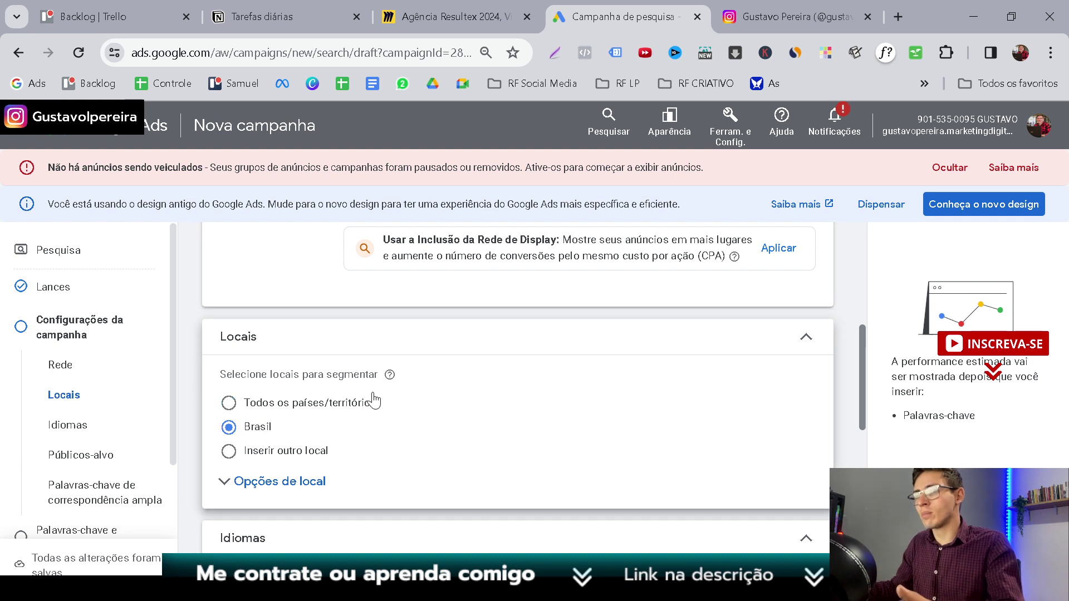
{"action": "scroll", "coordinate": [379, 398], "scroll_direction": "down", "scroll_amount": 2}
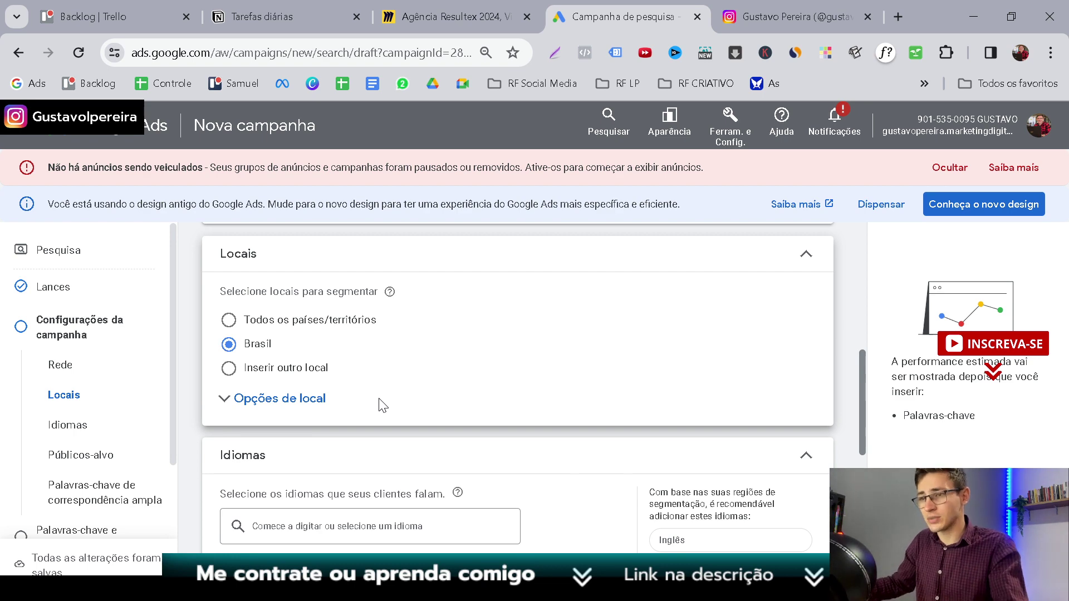
{"action": "scroll", "coordinate": [383, 405], "scroll_direction": "down", "scroll_amount": 3}
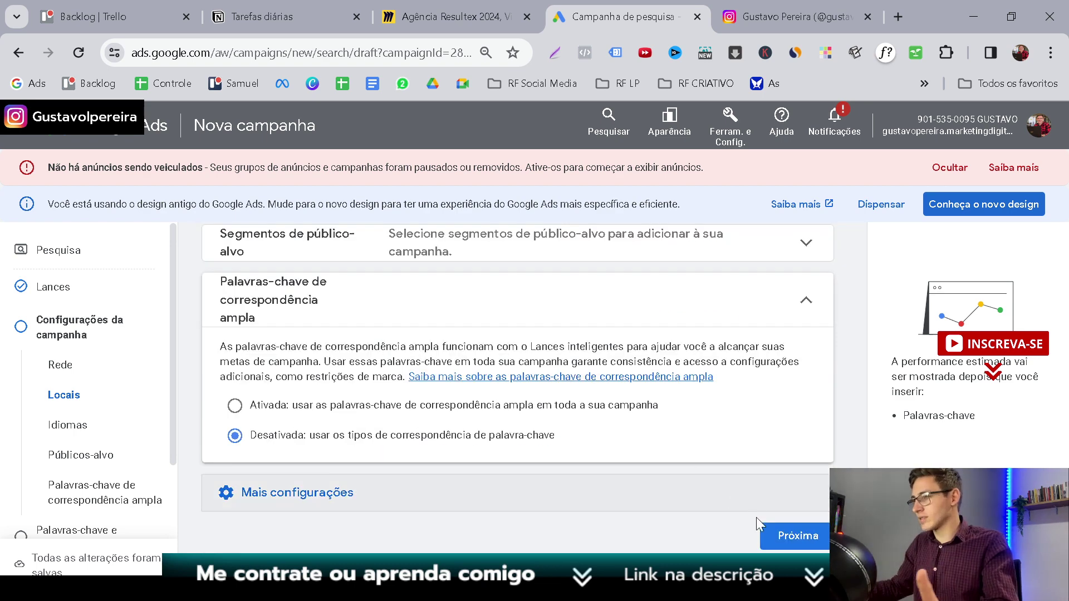
{"action": "left_click", "coordinate": [786, 541]}
Step: Clear all suggested keywords from the ad group's keyword list
{"action": "scroll", "coordinate": [571, 467], "scroll_direction": "down", "scroll_amount": 8}
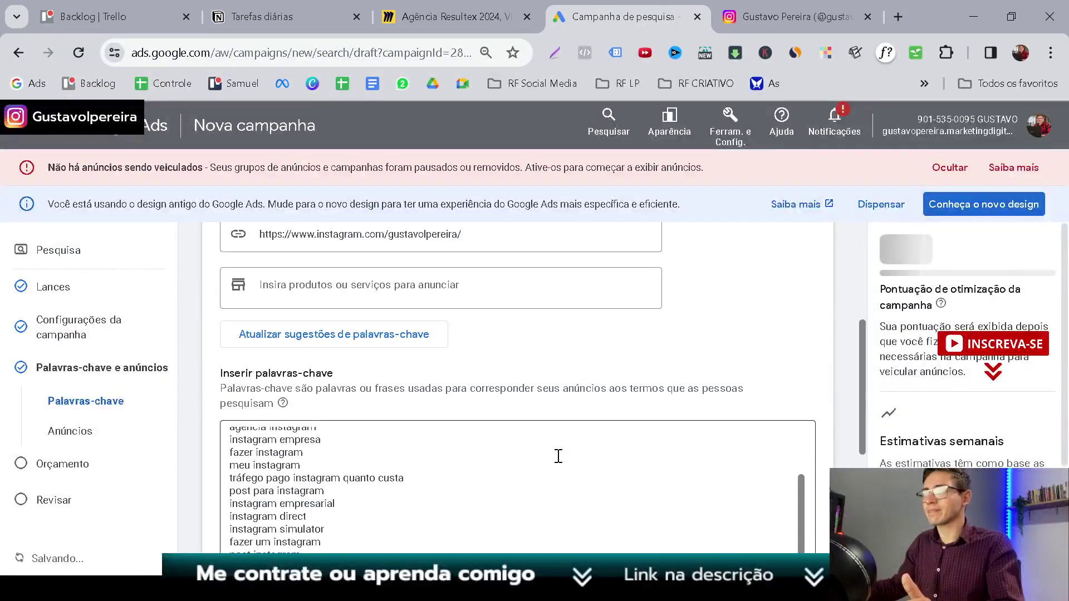
{"action": "key", "text": "ctrl+a"}
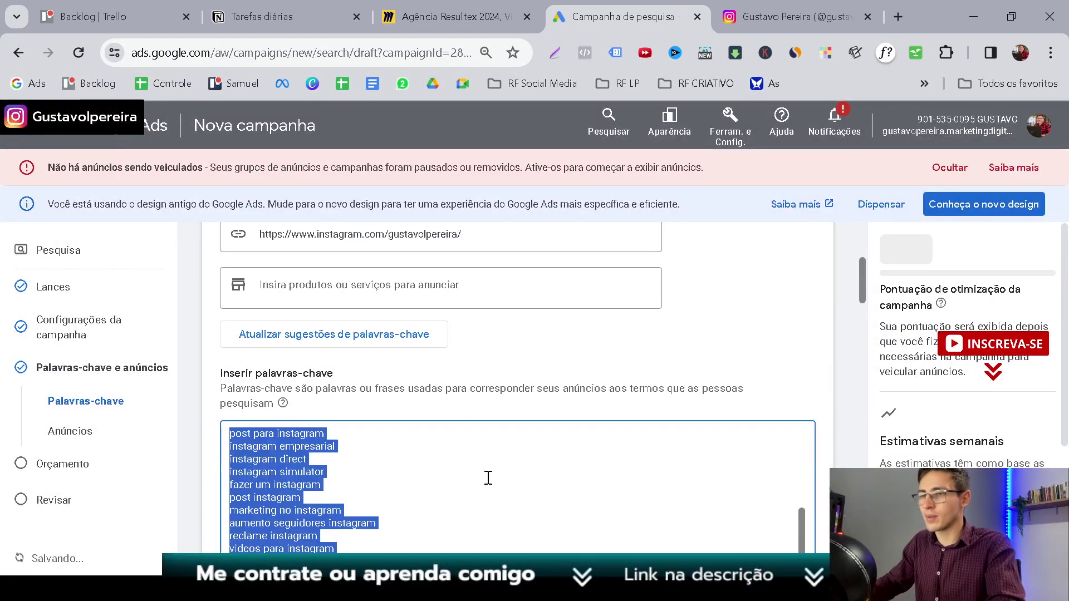
{"action": "key", "text": "Delete"}
{"action": "scroll", "coordinate": [405, 396], "scroll_direction": "down", "scroll_amount": 1}
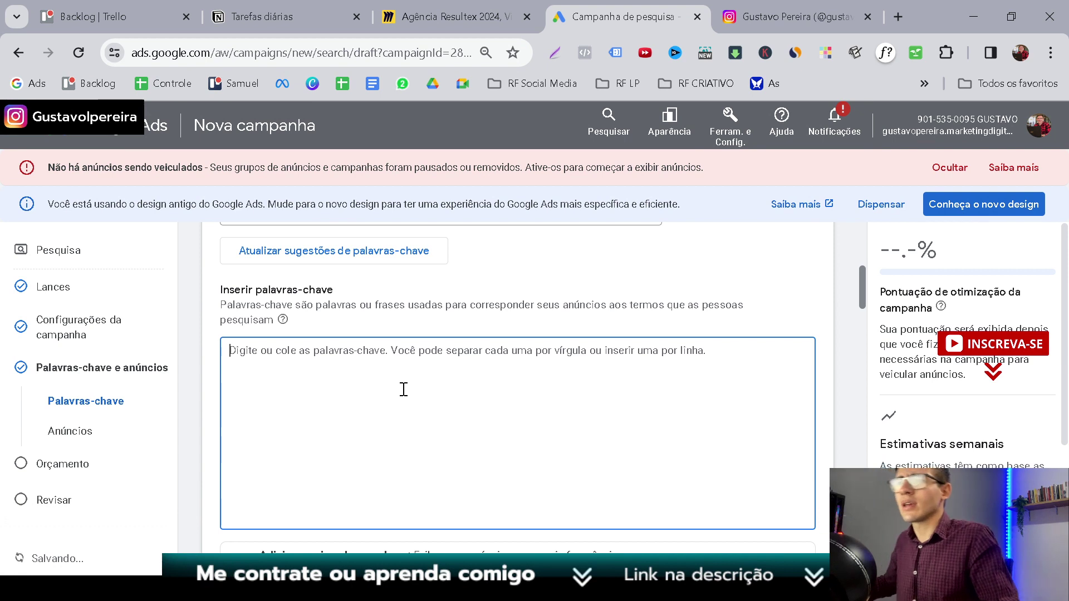
{"action": "left_click_drag", "start_coordinate": [222, 305], "coordinate": [276, 331]}
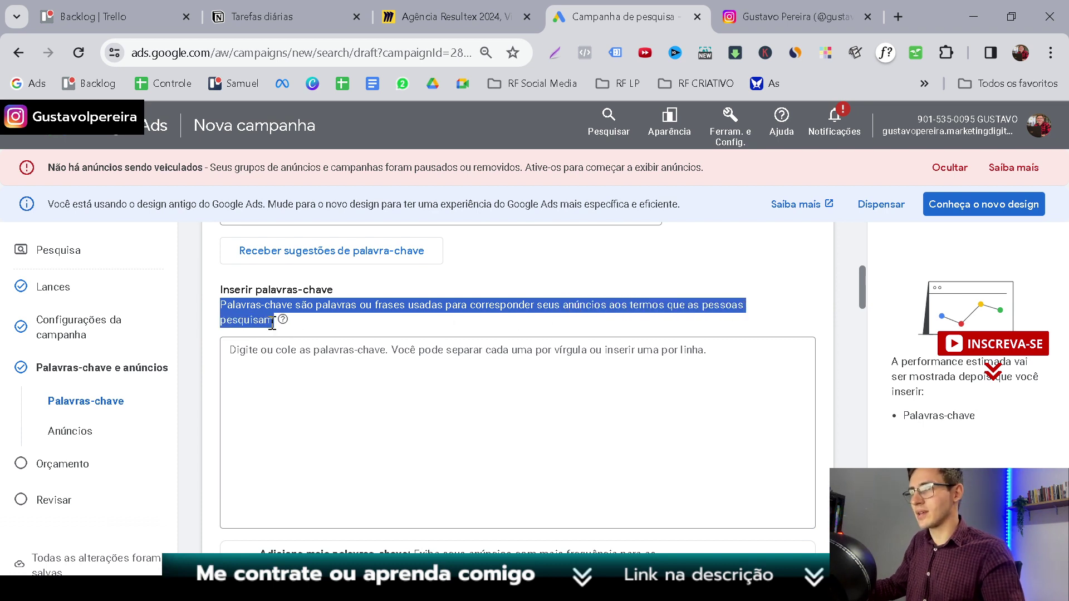
Step: Enter "advogado previdenciario" and "advogado inss" as keywords, one per line
{"action": "left_click", "coordinate": [276, 353]}
{"action": "type", "text": "ad"}
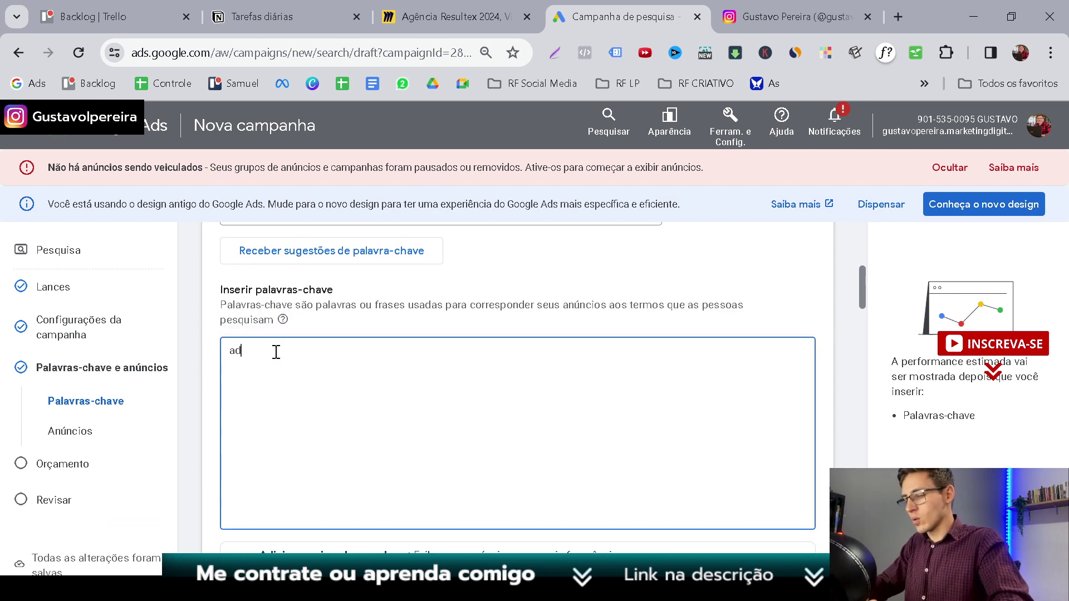
{"action": "type", "text": "vogado"}
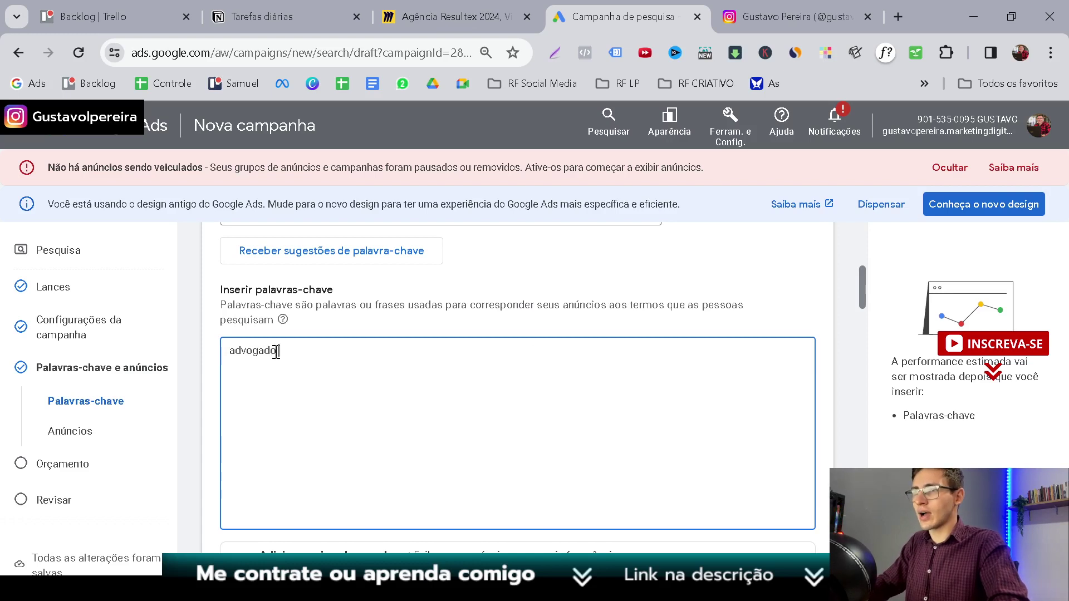
{"action": "type", "text": " previdenciario"}
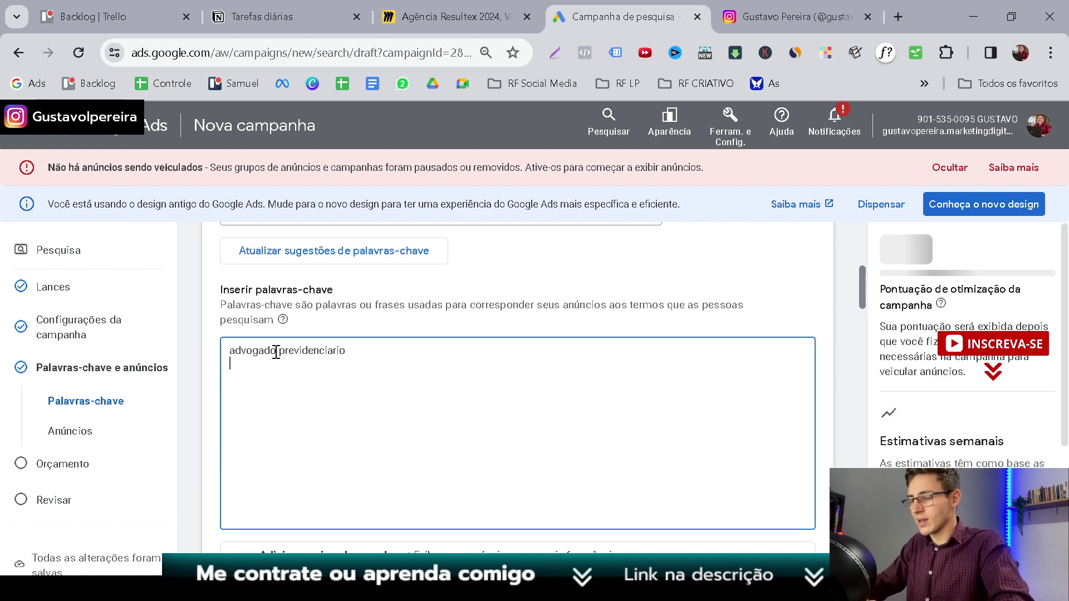
{"action": "key", "text": "Return"}
{"action": "type", "text": "advo"}
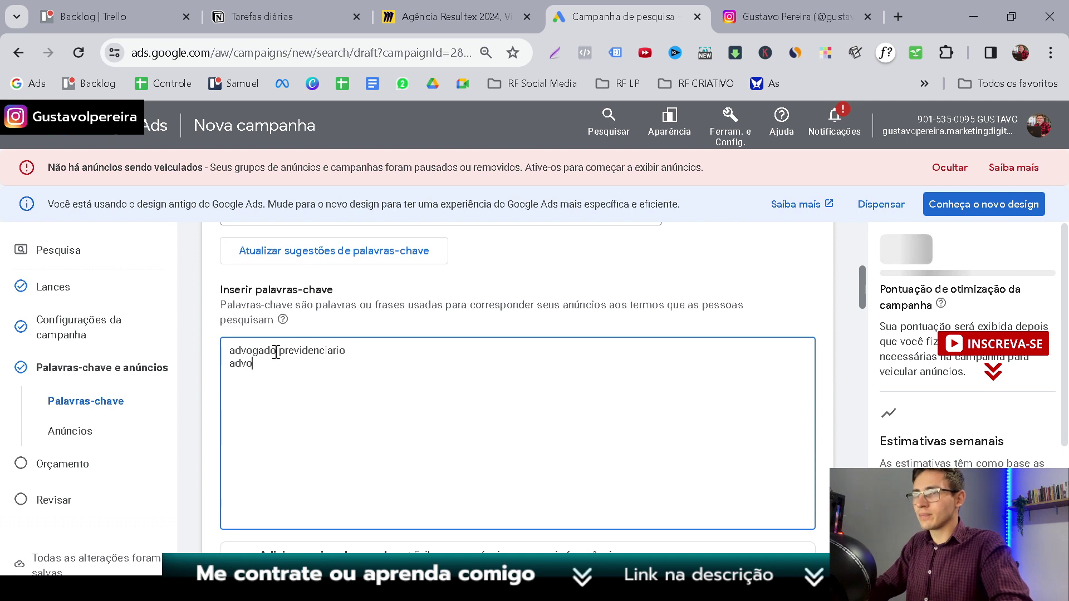
{"action": "type", "text": "gado in"}
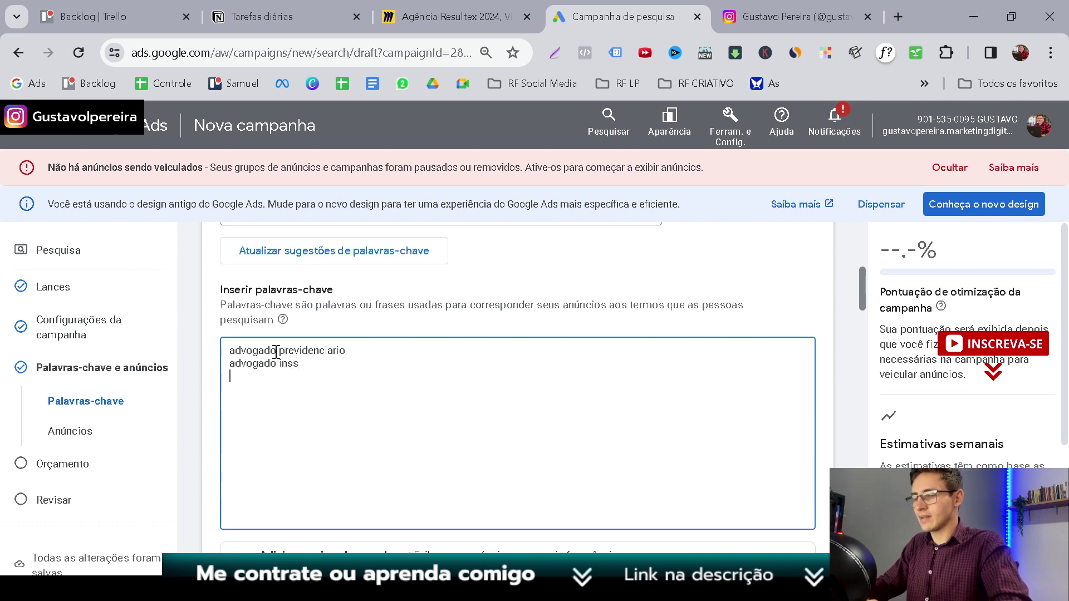
{"action": "type", "text": "ss"}
{"action": "key", "text": "Return"}
Step: Add the keyword "advogado especialsita em direito previcendiario" on the third line of the list
{"action": "type", "text": "advogado especis"}
{"action": "type", "text": "l"}
{"action": "key", "text": "BackSpace"}
{"action": "key", "text": "BackSpace"}
{"action": "type", "text": "alsita em direito p"}
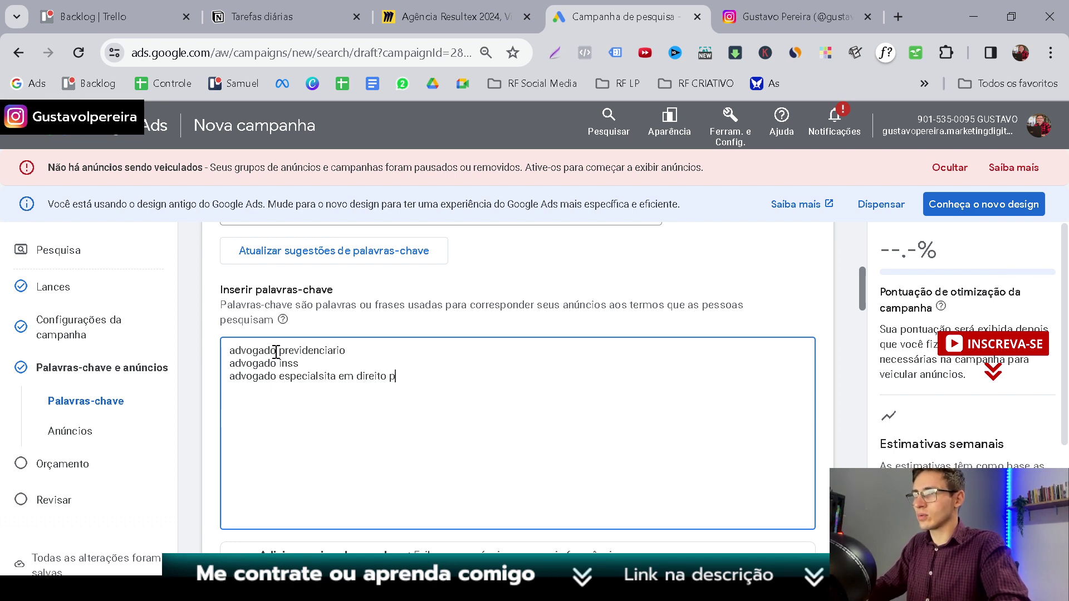
{"action": "type", "text": "revicendiario"}
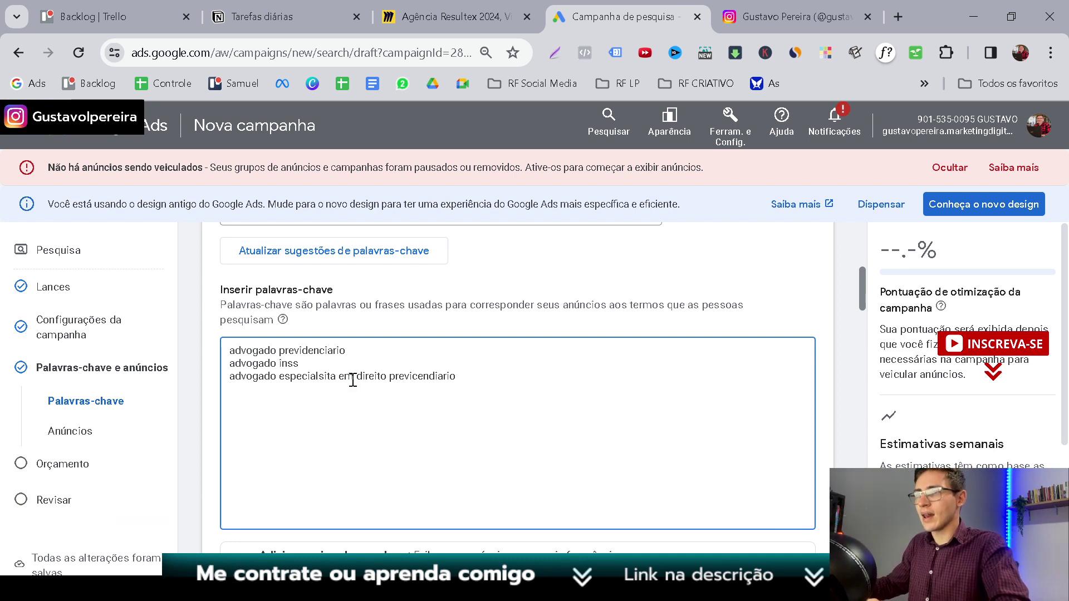
Step: Add "advogado aposentadoria" as the fourth keyword in the list
{"action": "scroll", "coordinate": [384, 389], "scroll_direction": "down", "scroll_amount": 2}
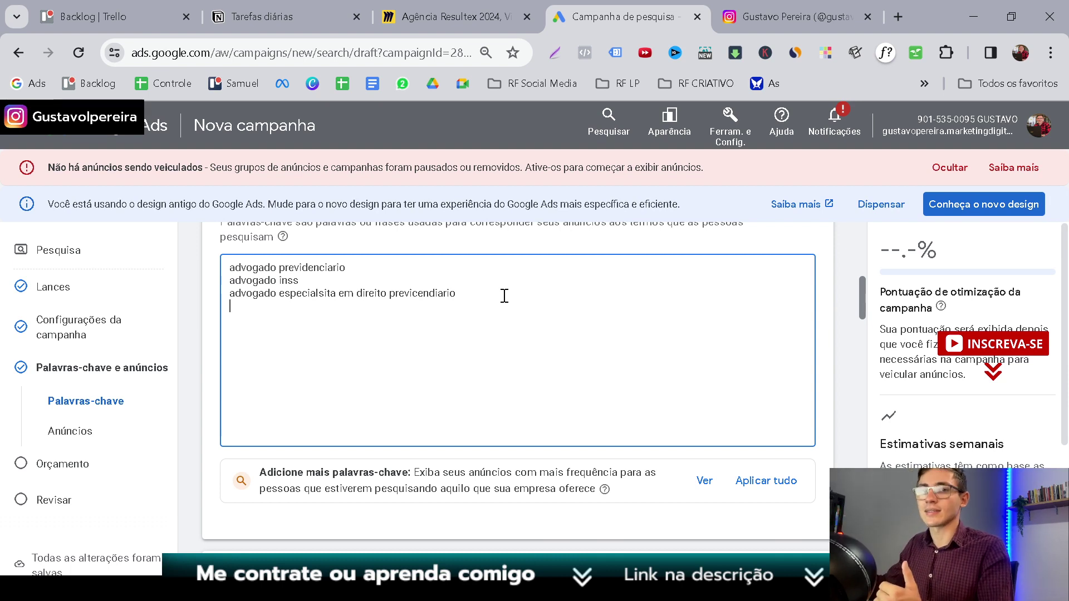
{"action": "type", "text": "vogado"}
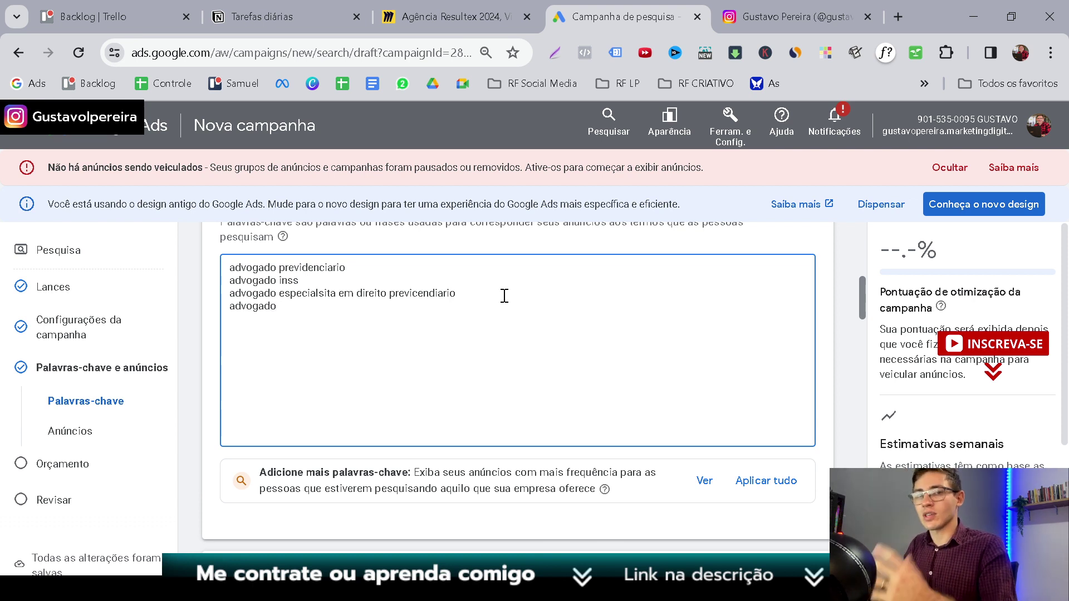
{"action": "key", "text": "shift+Home"}
{"action": "key", "text": "BackSpace"}
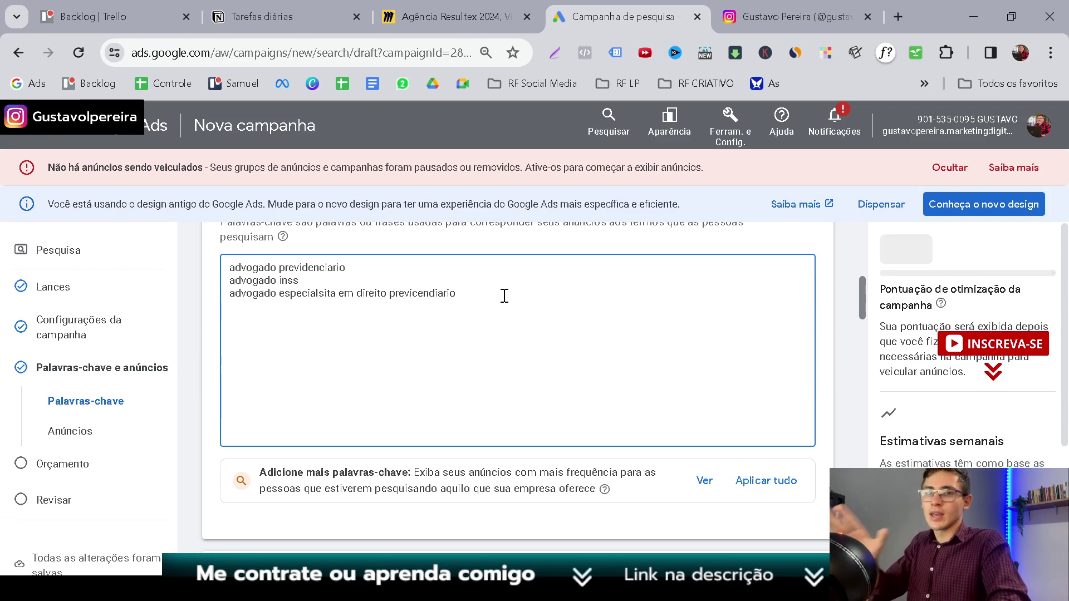
{"action": "type", "text": "ogado aposen"}
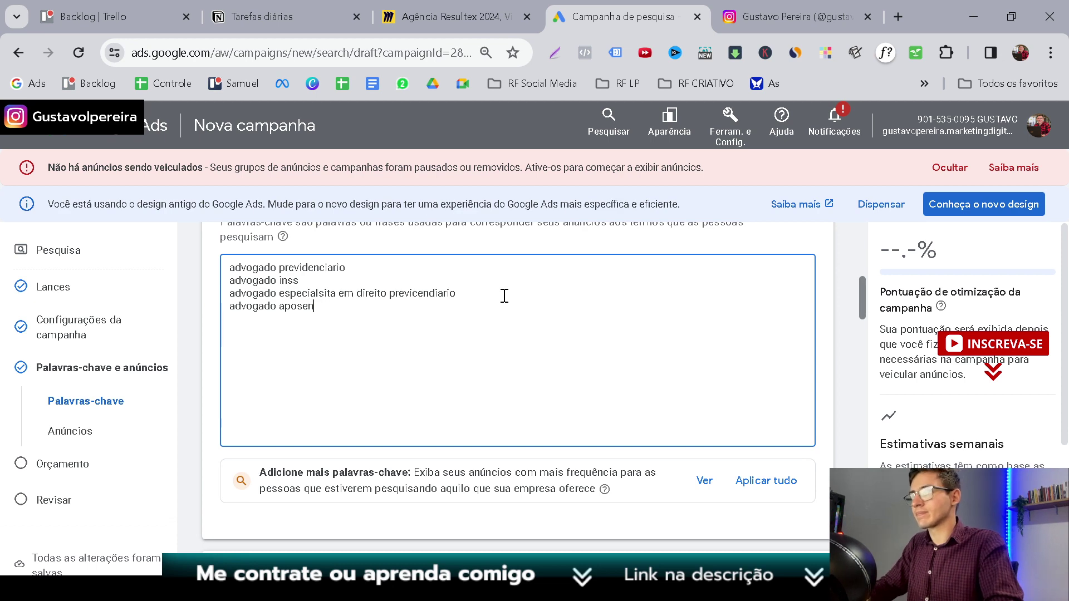
{"action": "type", "text": "adooria"}
Step: Enter "Advogado Previdenciário" as the first headline of the ad
{"action": "scroll", "coordinate": [516, 345], "scroll_direction": "down", "scroll_amount": 5}
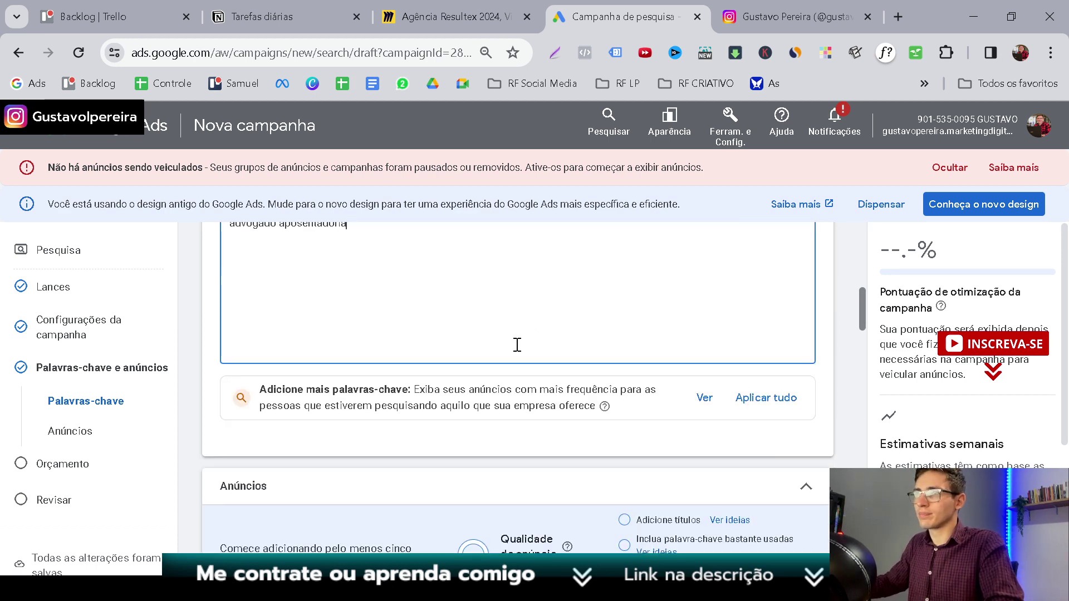
{"action": "scroll", "coordinate": [515, 344], "scroll_direction": "down", "scroll_amount": 10}
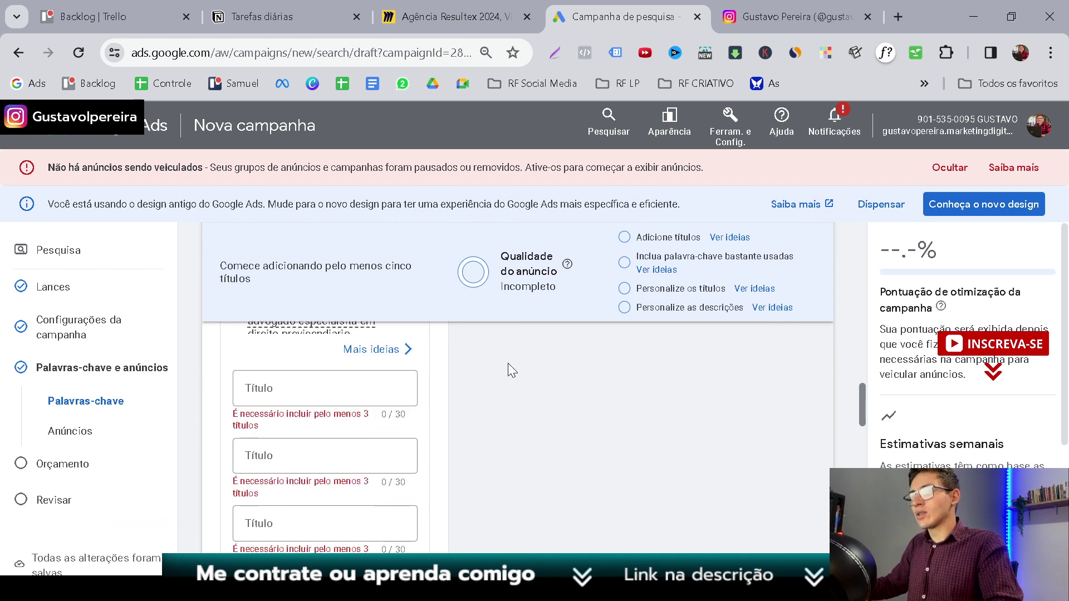
{"action": "left_click", "coordinate": [359, 386]}
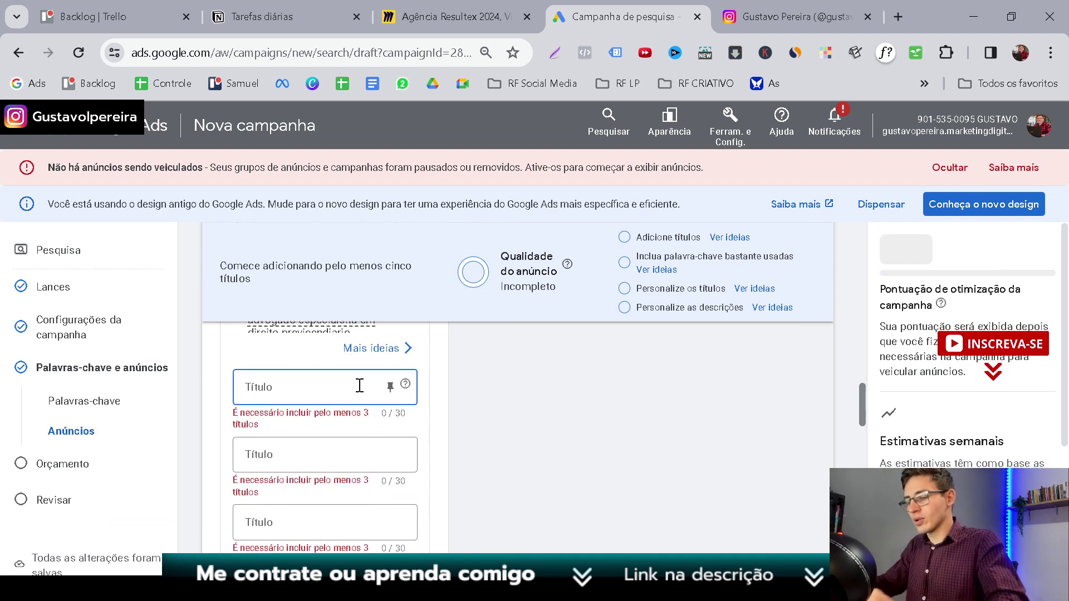
{"action": "type", "text": "Advogado D"}
{"action": "key", "text": "BackSpace"}
{"action": "type", "text": "Previ"}
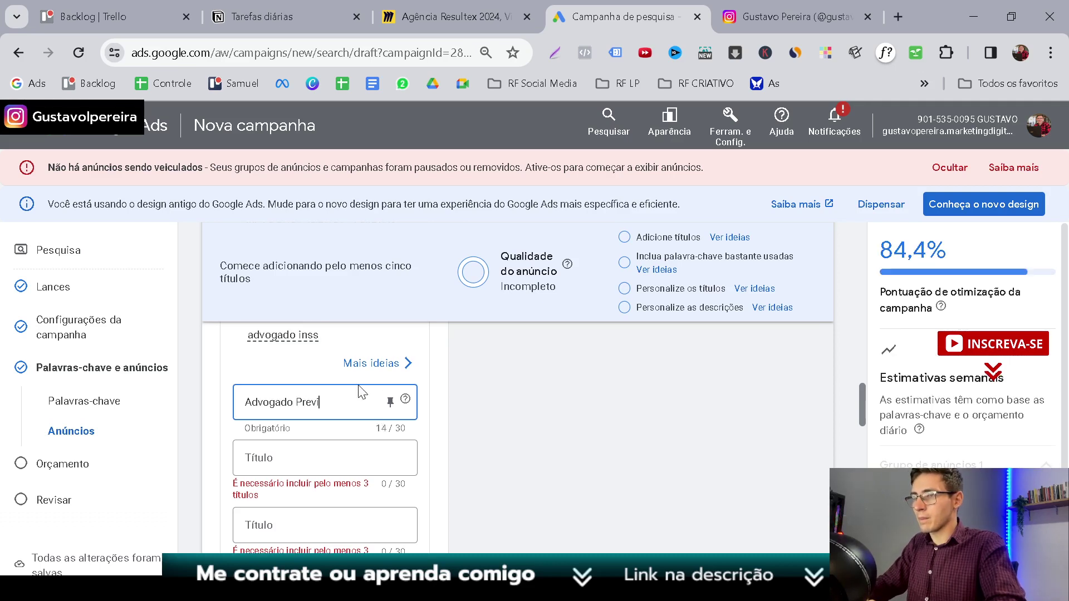
{"action": "type", "text": "dencpi"}
{"action": "key", "text": "BackSpace"}
{"action": "key", "text": "BackSpace"}
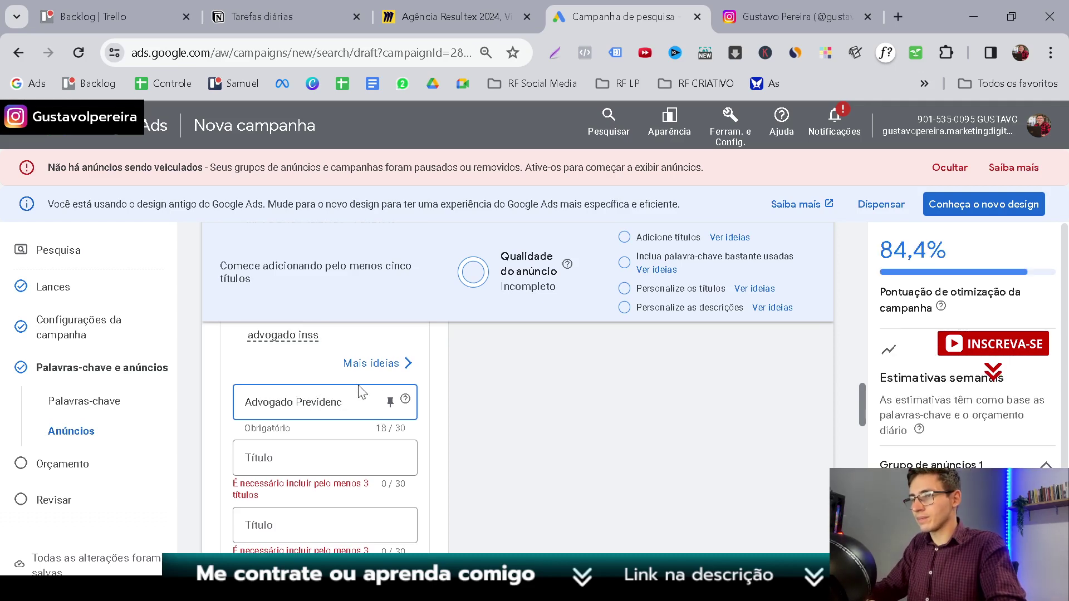
{"action": "type", "text": "ário"}
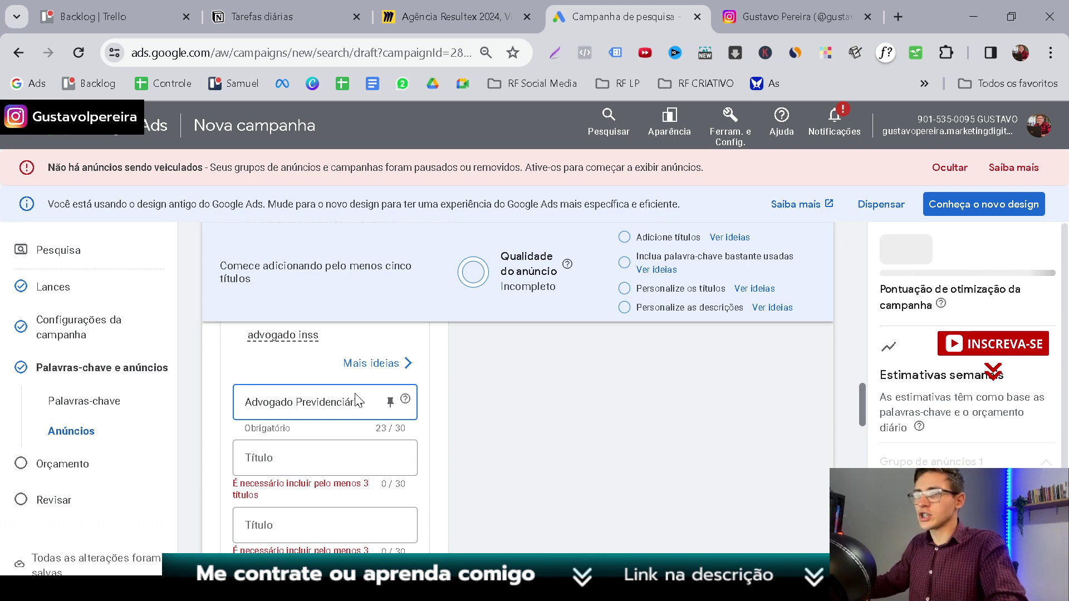
Step: Enter "Advogado INSS" as the second headline of the ad
{"action": "left_click", "coordinate": [354, 459]}
{"action": "scroll", "coordinate": [497, 406], "scroll_direction": "down", "scroll_amount": 1}
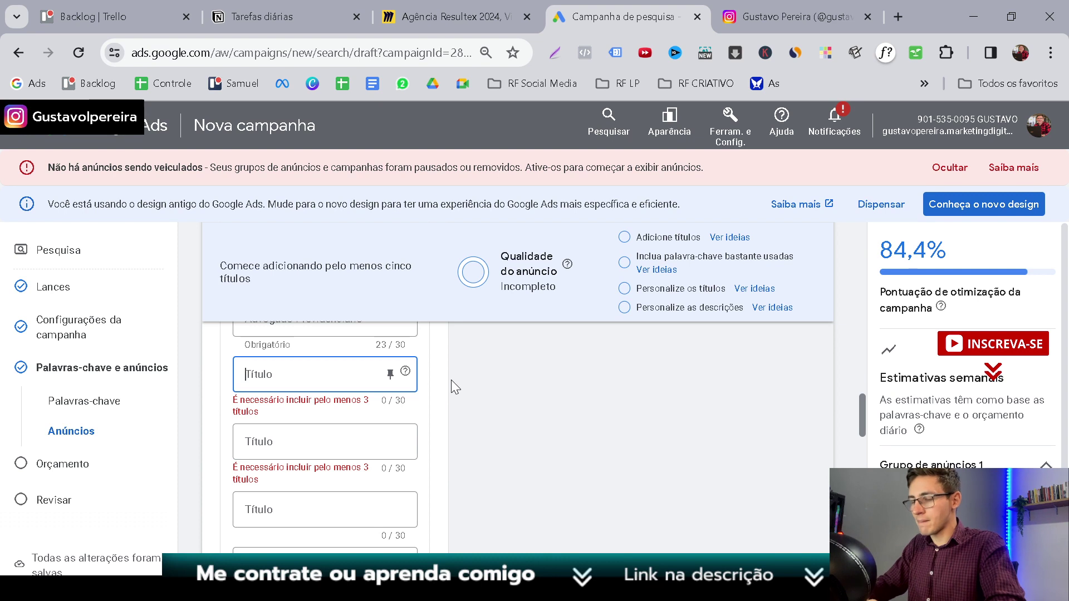
{"action": "type", "text": "Advogado "}
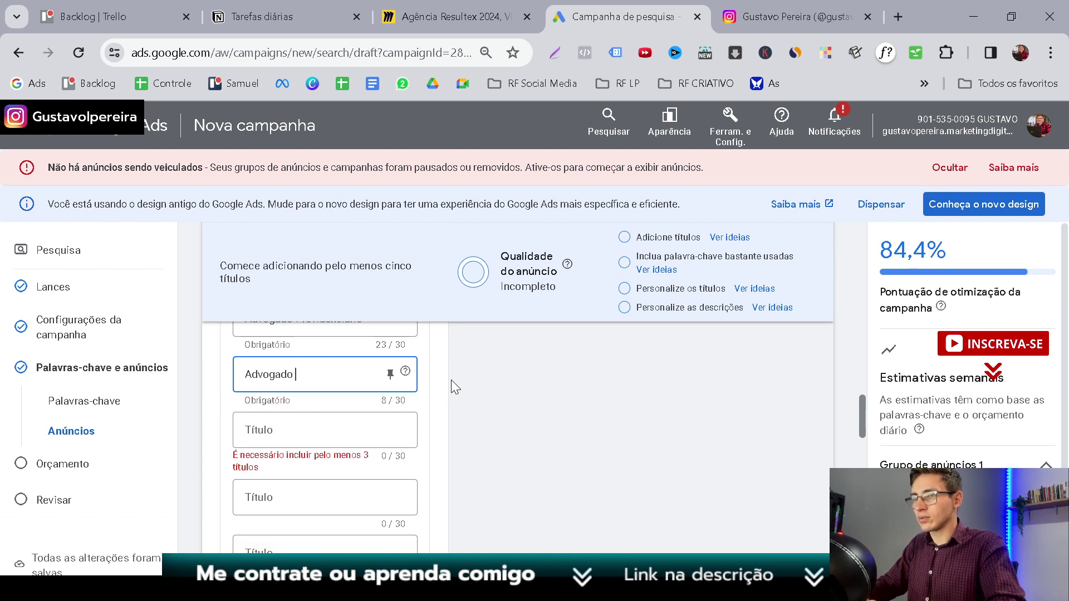
{"action": "type", "text": "INSS"}
{"action": "key", "text": "Tab"}
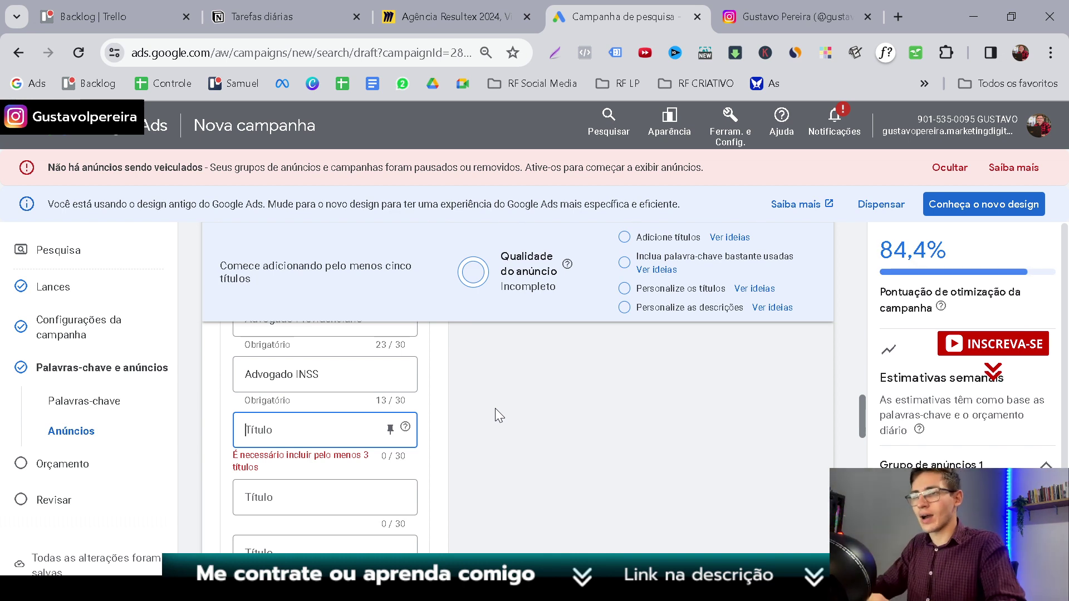
Step: Enter "Entre em contato" as the third headline and "Online e Presencial" as the fourth
{"action": "type", "text": "Entre em cntato"}
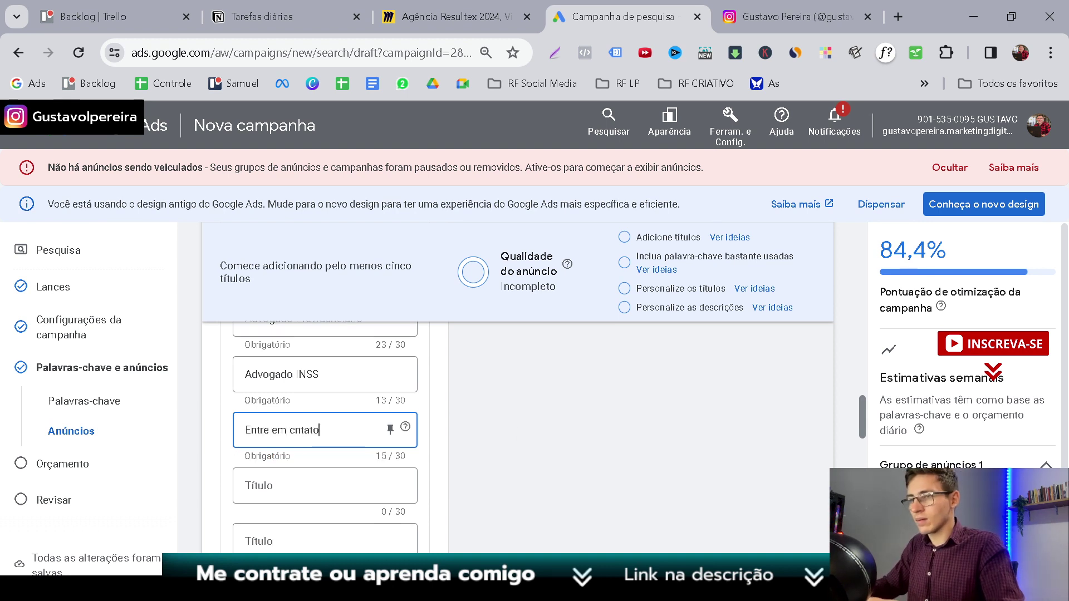
{"action": "key", "text": "ctrl+shift+Left"}
{"action": "type", "text": "contato"}
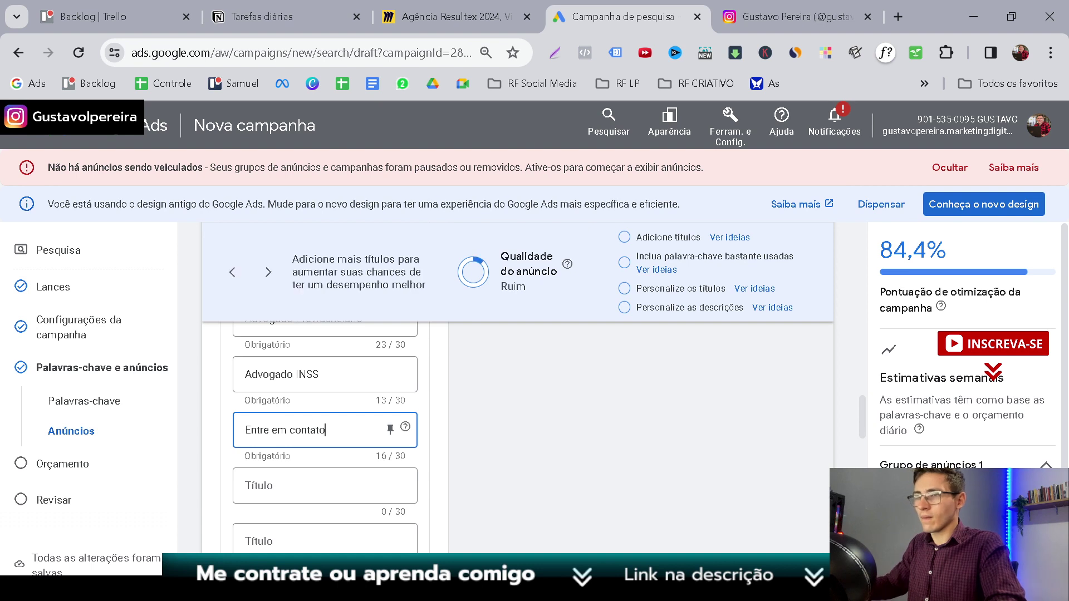
{"action": "left_click", "coordinate": [386, 489]}
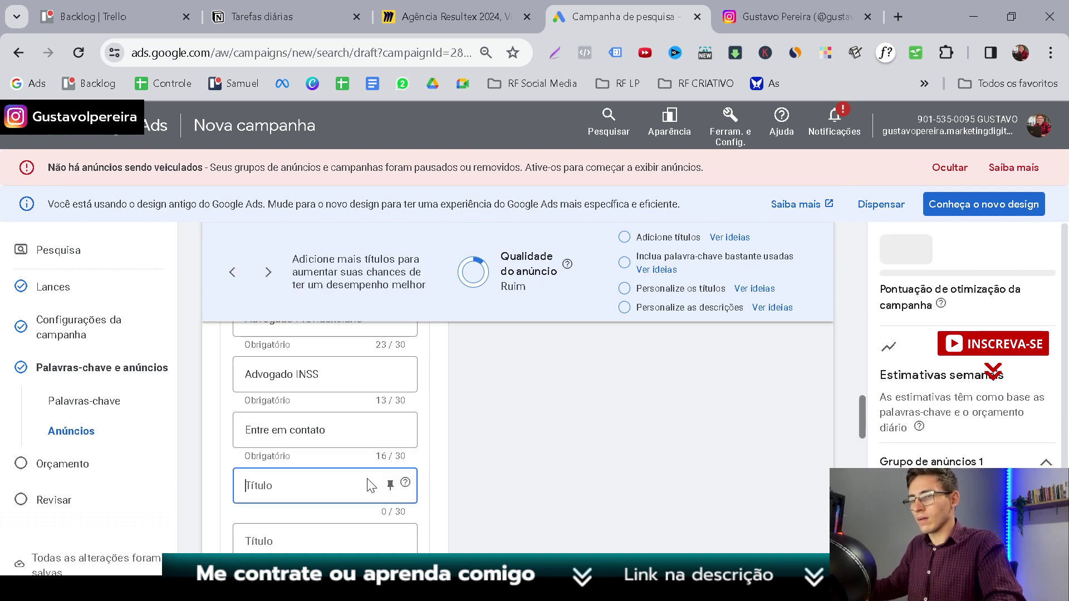
{"action": "type", "text": "Online e Presencial"}
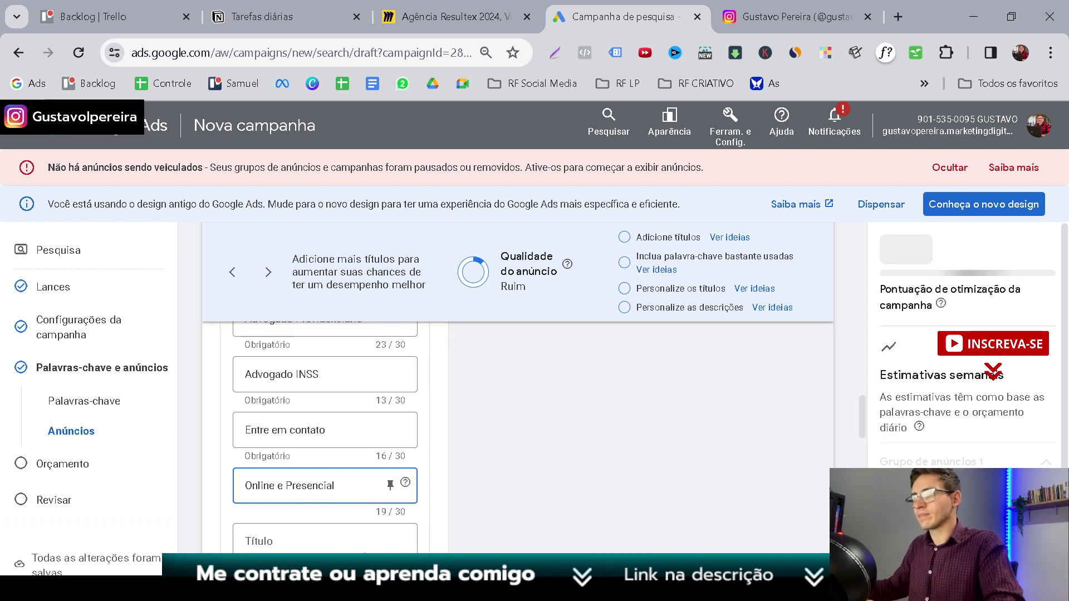
Step: Enter "Adv em Curitiba" as the fifth headline of the ad
{"action": "scroll", "coordinate": [345, 496], "scroll_direction": "down", "scroll_amount": 3}
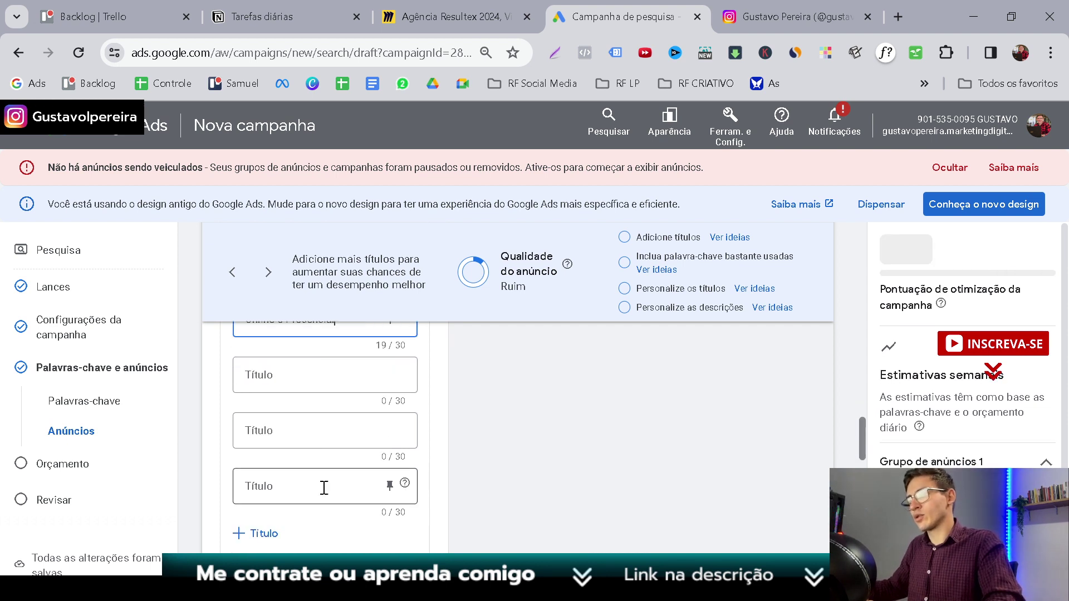
{"action": "left_click", "coordinate": [342, 372]}
{"action": "type", "text": "Curitiba"}
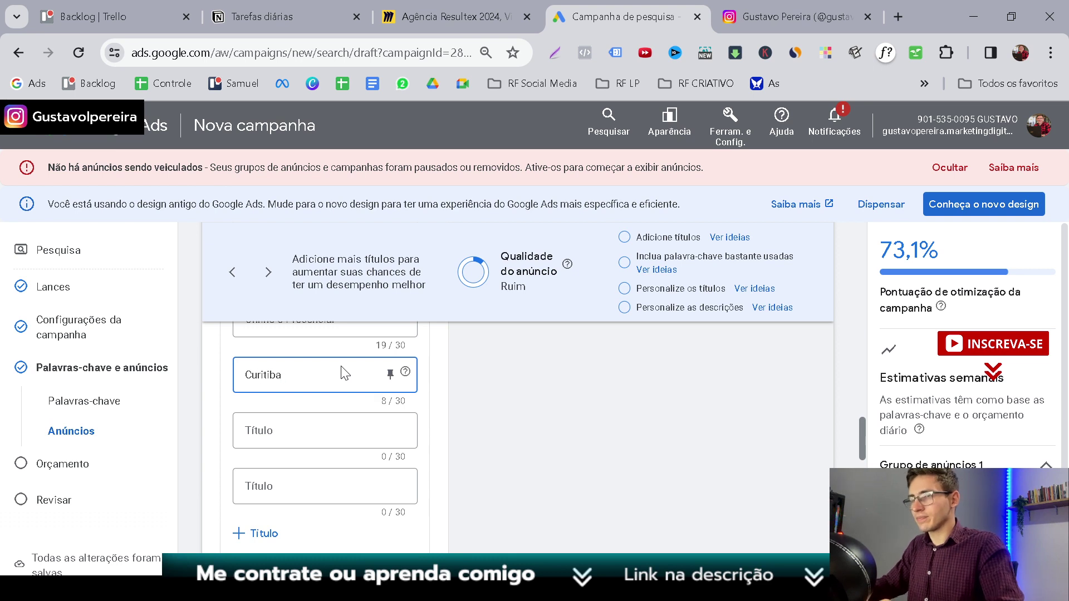
{"action": "type", "text": "Adv. "}
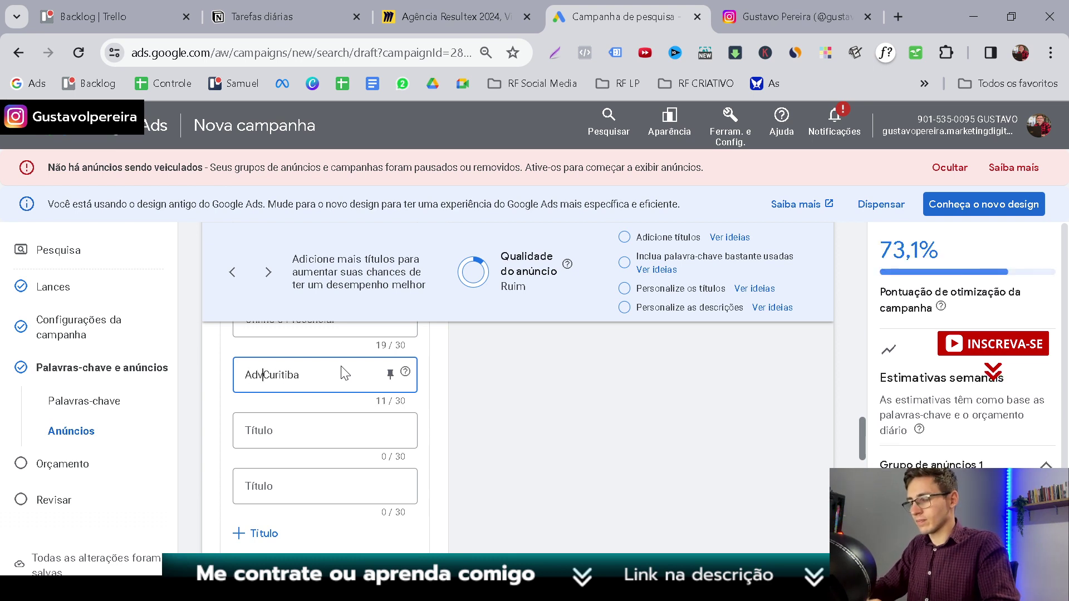
{"action": "type", "text": "em"}
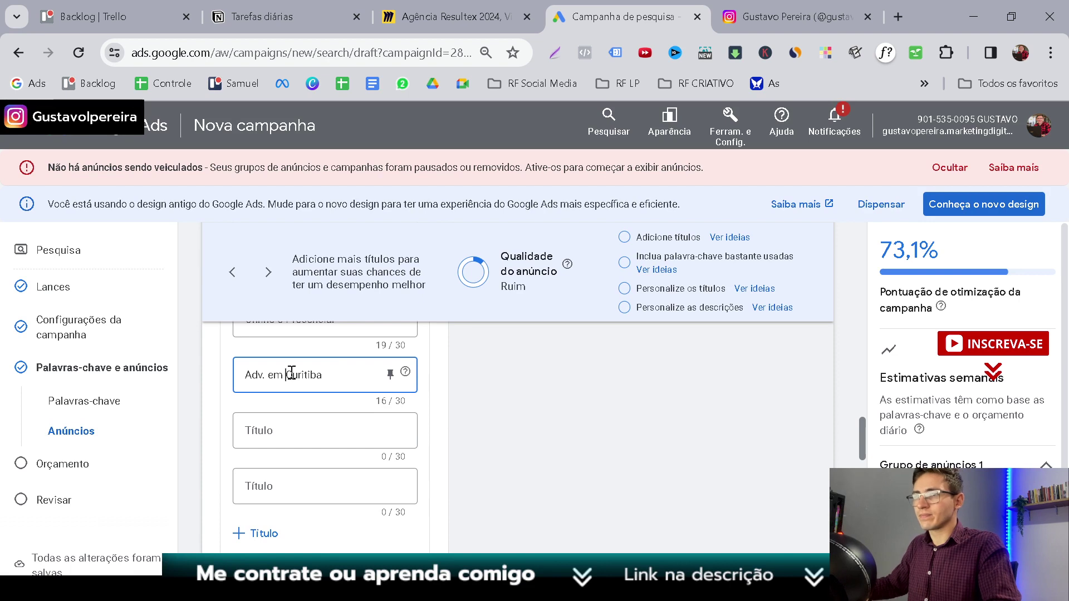
{"action": "key", "text": "BackSpace"}
Step: Enter "Fale com um advogado" as the sixth headline of the ad
{"action": "left_click", "coordinate": [337, 428]}
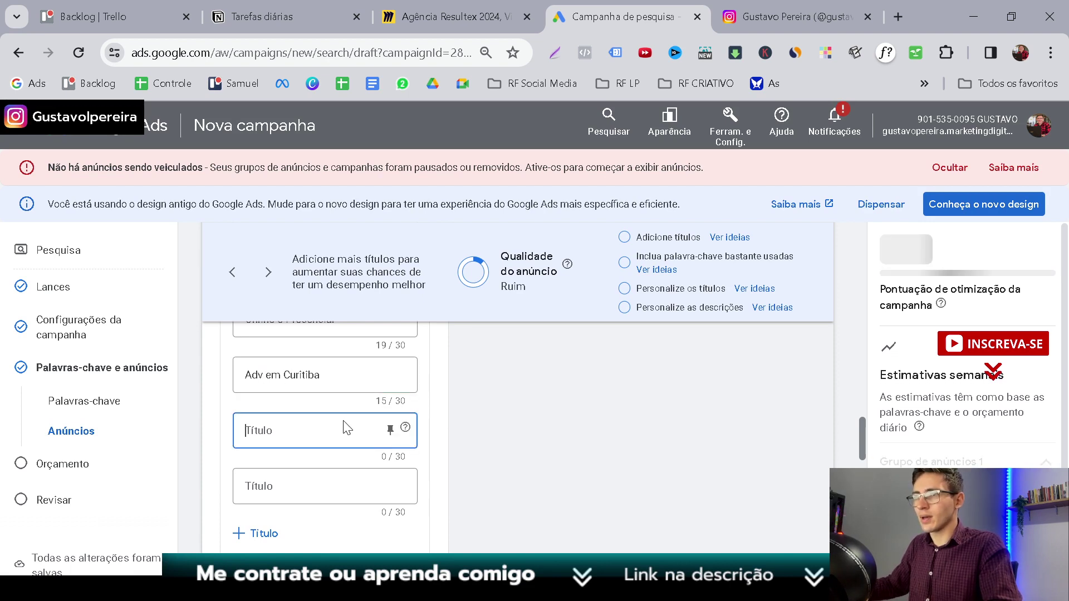
{"action": "type", "text": "Fal"}
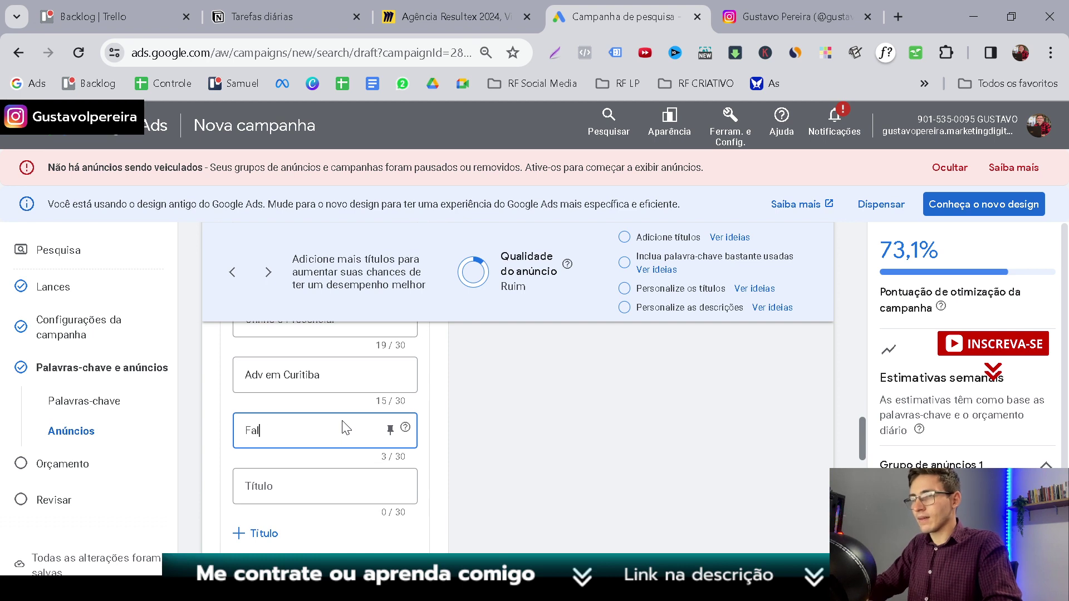
{"action": "type", "text": "e com um"}
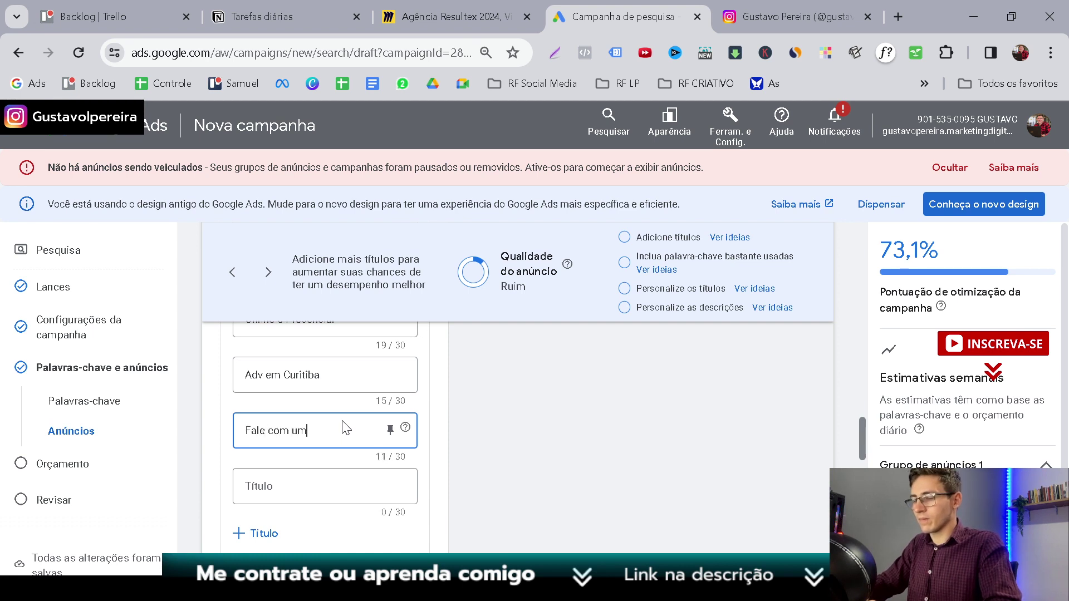
{"action": "type", "text": " advogado"}
{"action": "left_click", "coordinate": [340, 487]}
Step: Fill in the two required ad descriptions with "Entre em contato" and "Receba suporte especializado"
{"action": "scroll", "coordinate": [476, 454], "scroll_direction": "down", "scroll_amount": 4}
{"action": "left_click", "coordinate": [323, 397]}
{"action": "type", "text": "Entre em contato"}
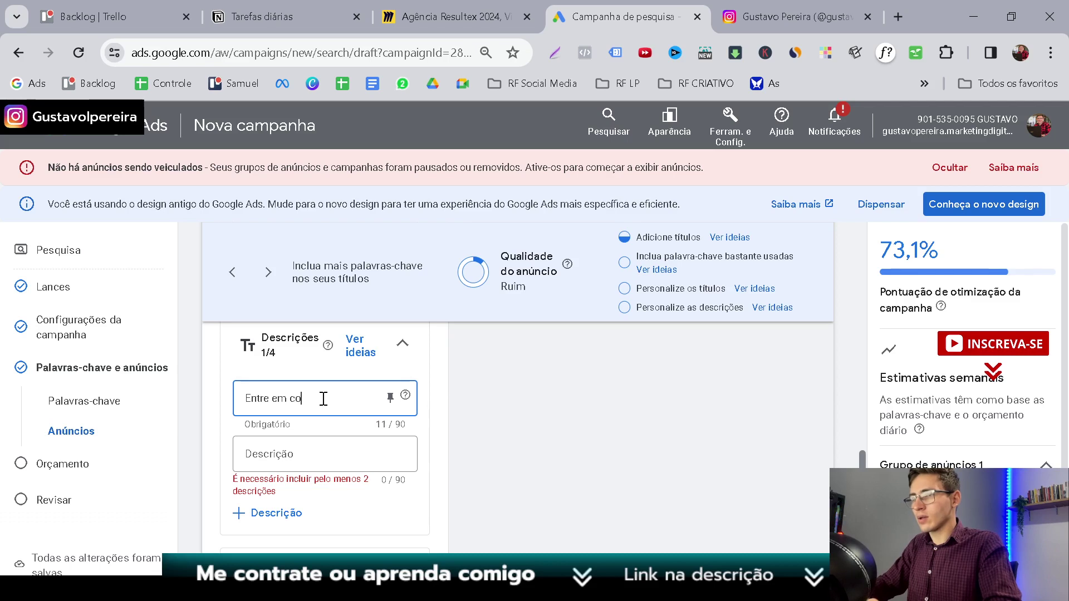
{"action": "left_click", "coordinate": [333, 451]}
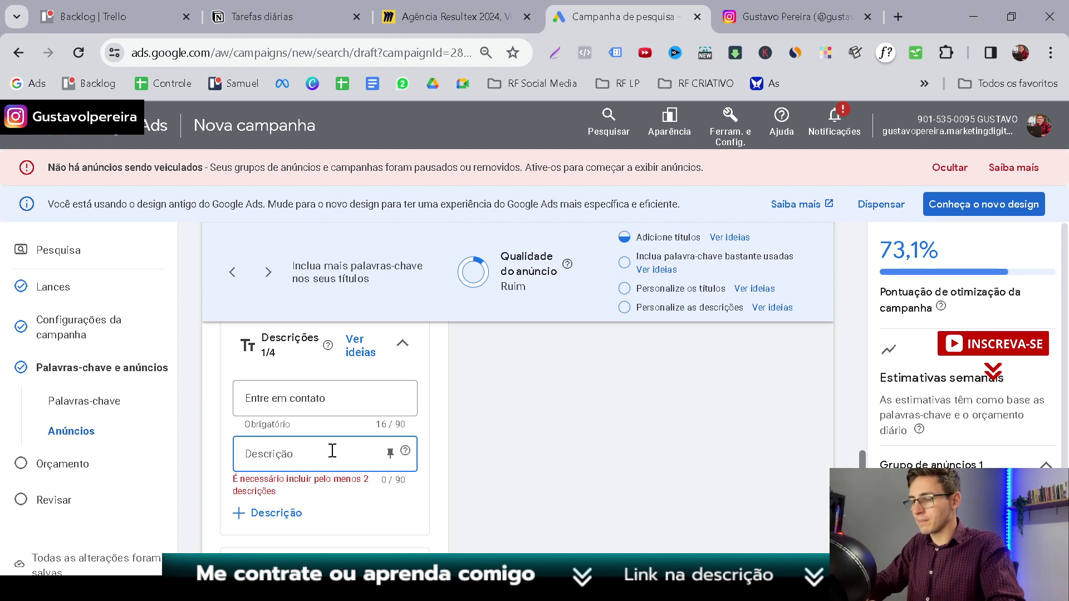
{"action": "type", "text": "Receba"}
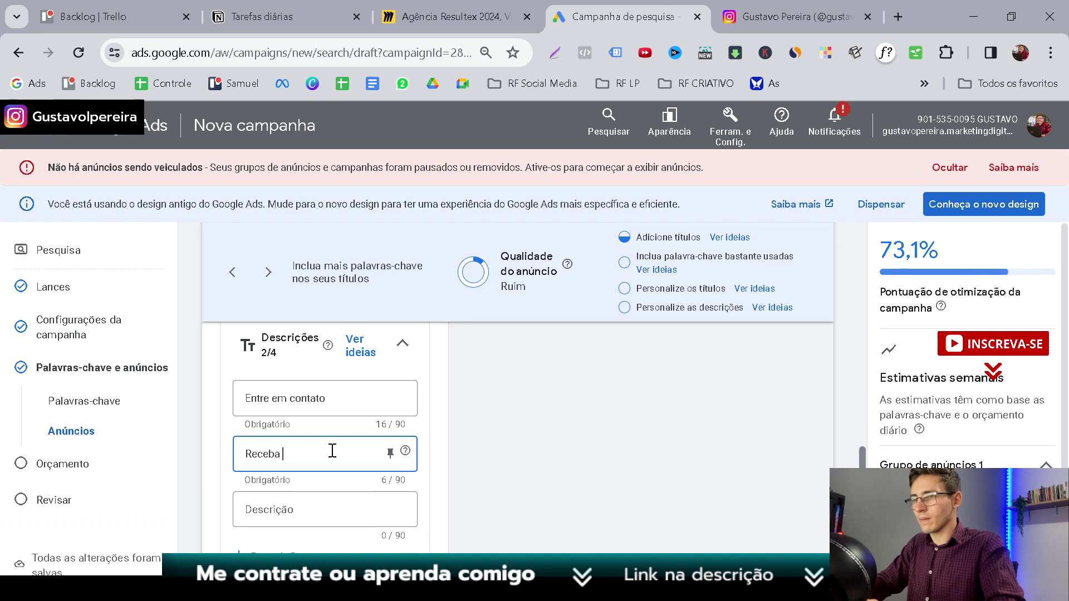
{"action": "type", "text": " suporte especial"}
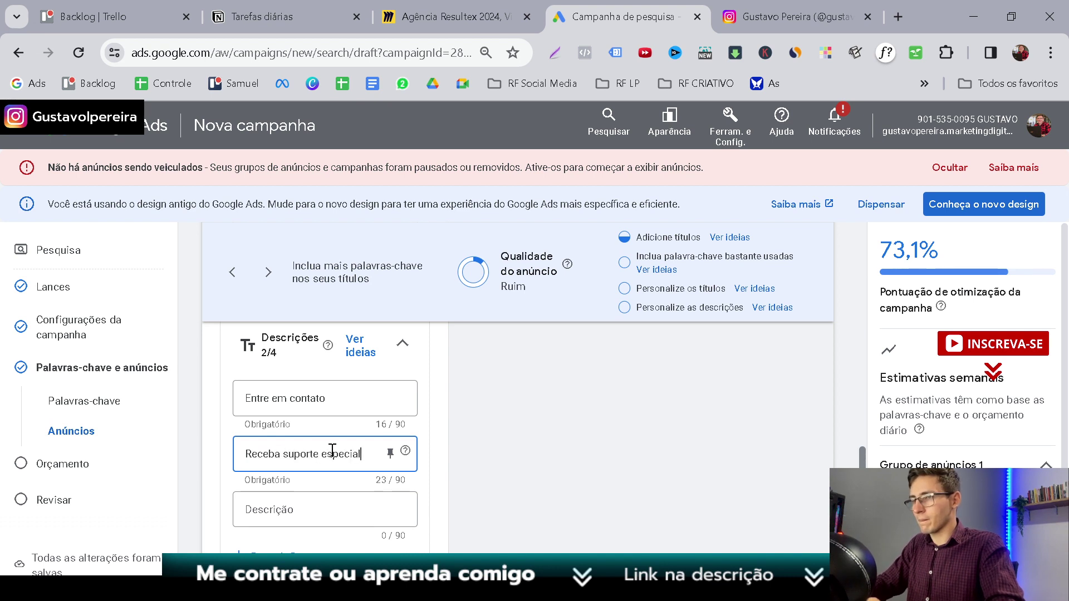
{"action": "type", "text": "izado"}
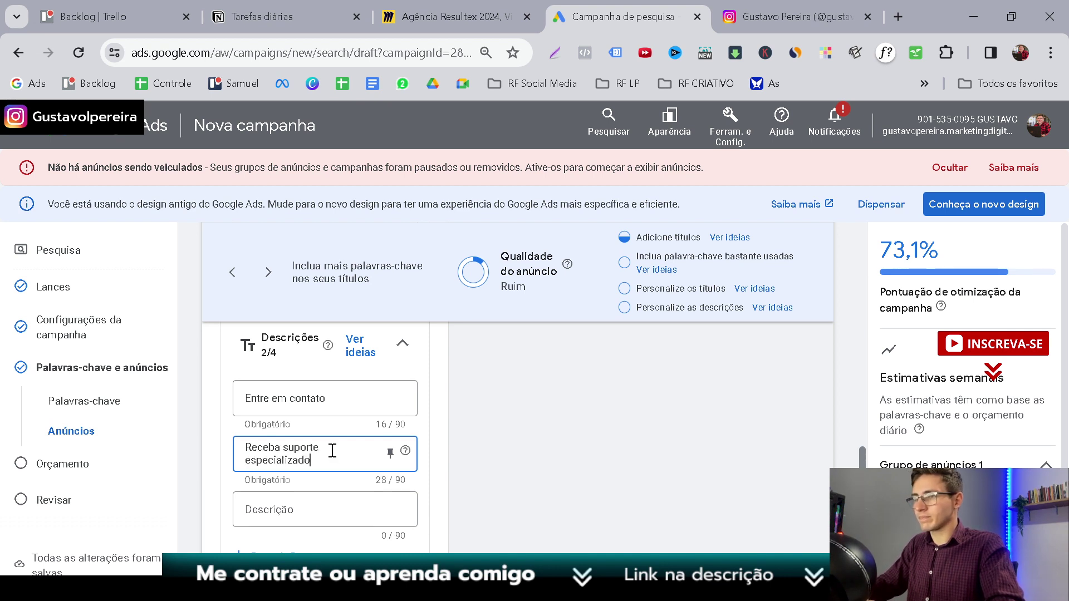
Step: Examine the ad's optional asset sections, such as sitelinks and callouts, and the preview of the responsive ad
{"action": "scroll", "coordinate": [470, 447], "scroll_direction": "down", "scroll_amount": 5}
{"action": "scroll", "coordinate": [476, 435], "scroll_direction": "down", "scroll_amount": 5}
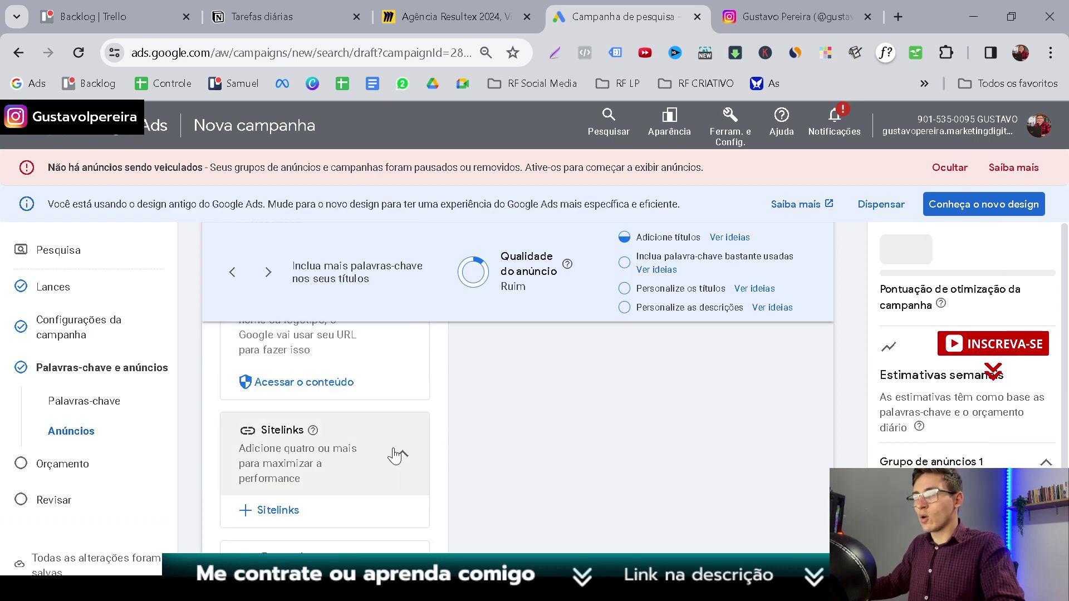
{"action": "scroll", "coordinate": [285, 355], "scroll_direction": "up", "scroll_amount": 2}
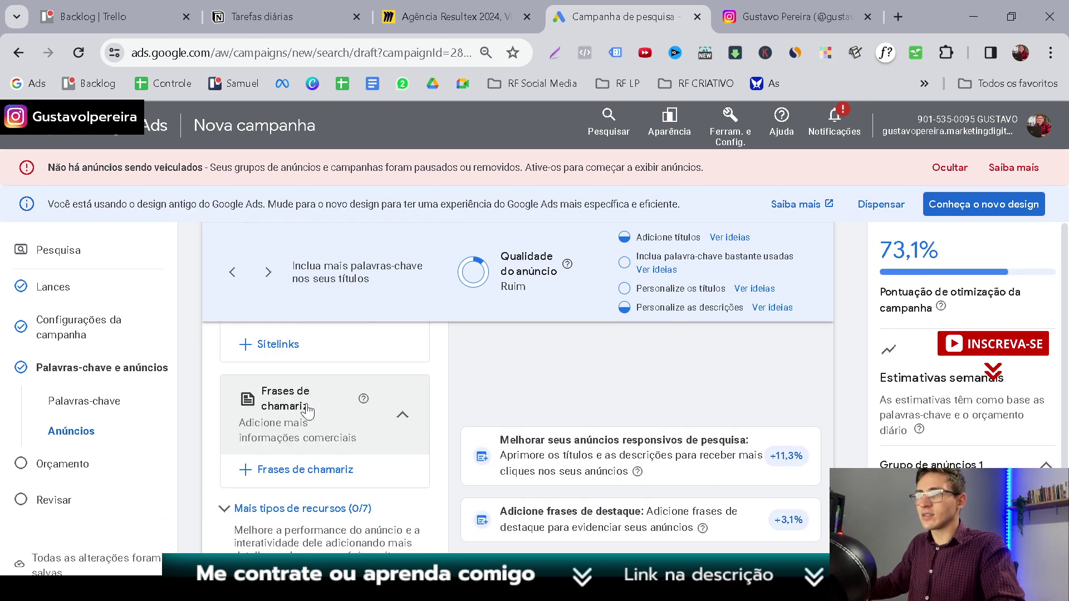
{"action": "scroll", "coordinate": [418, 448], "scroll_direction": "down", "scroll_amount": 10}
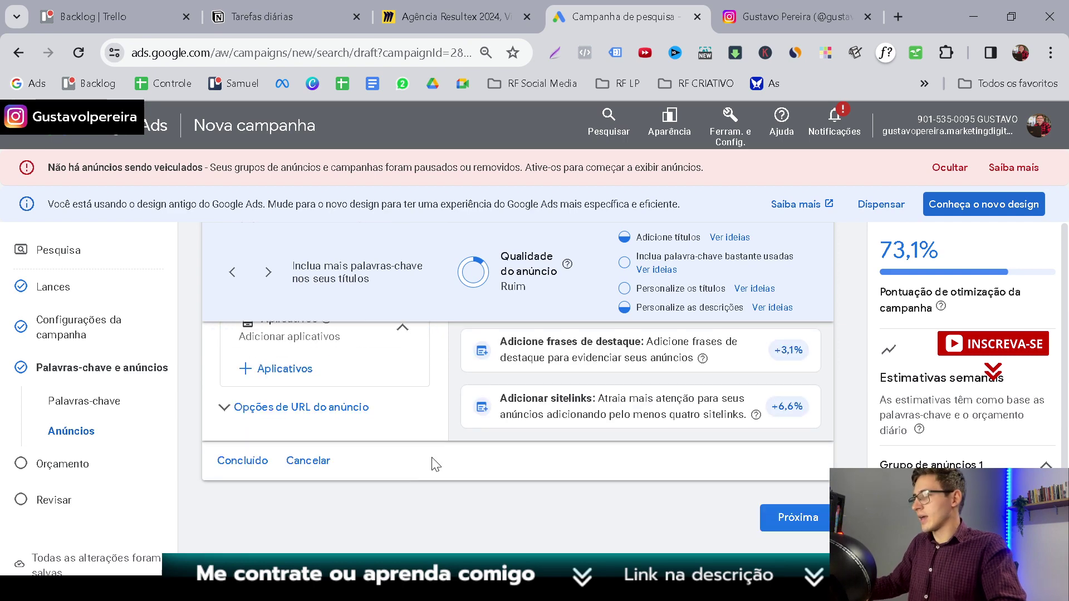
{"action": "scroll", "coordinate": [564, 487], "scroll_direction": "up", "scroll_amount": 15}
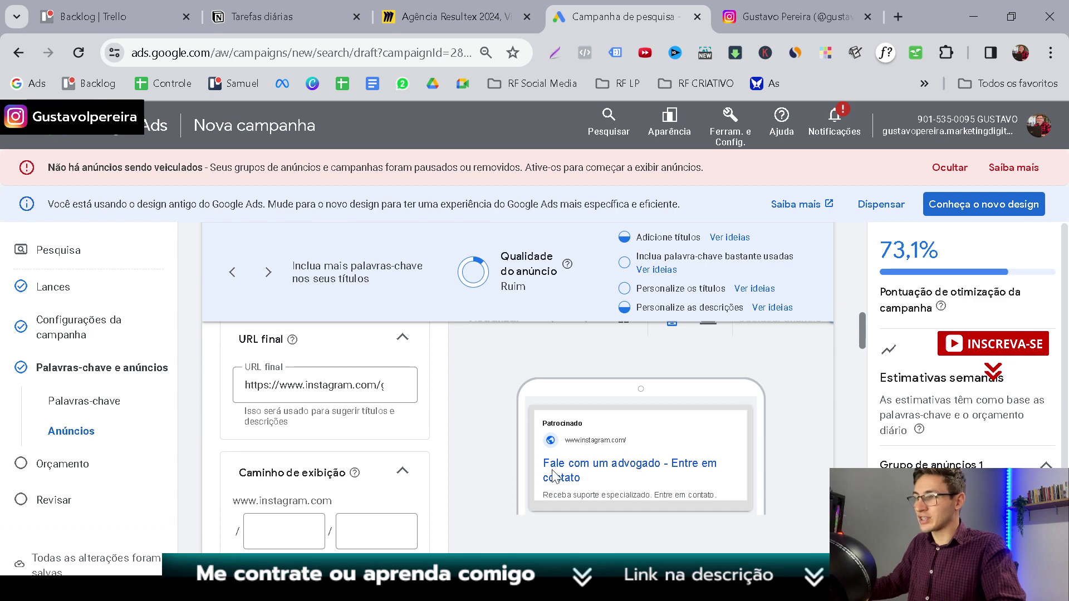
{"action": "scroll", "coordinate": [449, 439], "scroll_direction": "down", "scroll_amount": 3}
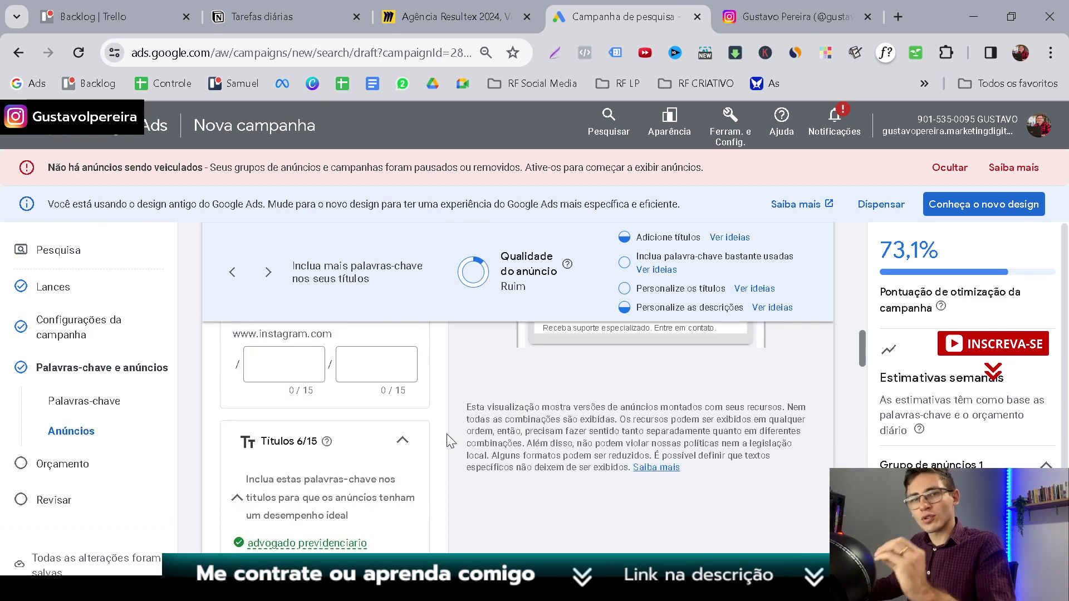
{"action": "scroll", "coordinate": [446, 433], "scroll_direction": "down", "scroll_amount": 15}
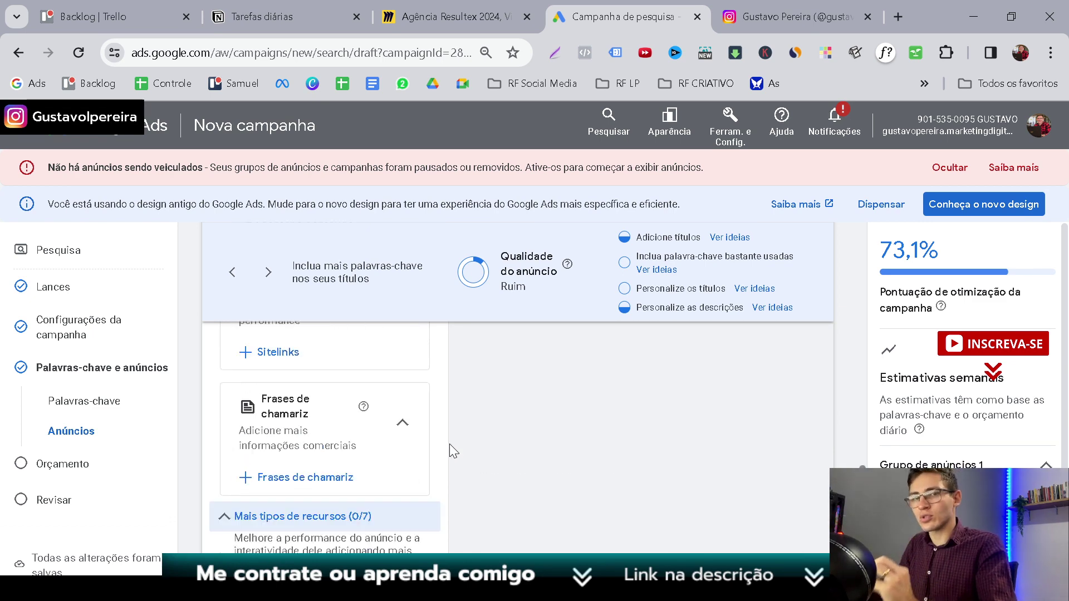
Step: Continue from the ad setup to the campaign budget and cancel the identity confirmation request
{"action": "scroll", "coordinate": [449, 444], "scroll_direction": "down", "scroll_amount": 3}
{"action": "left_click", "coordinate": [782, 521]}
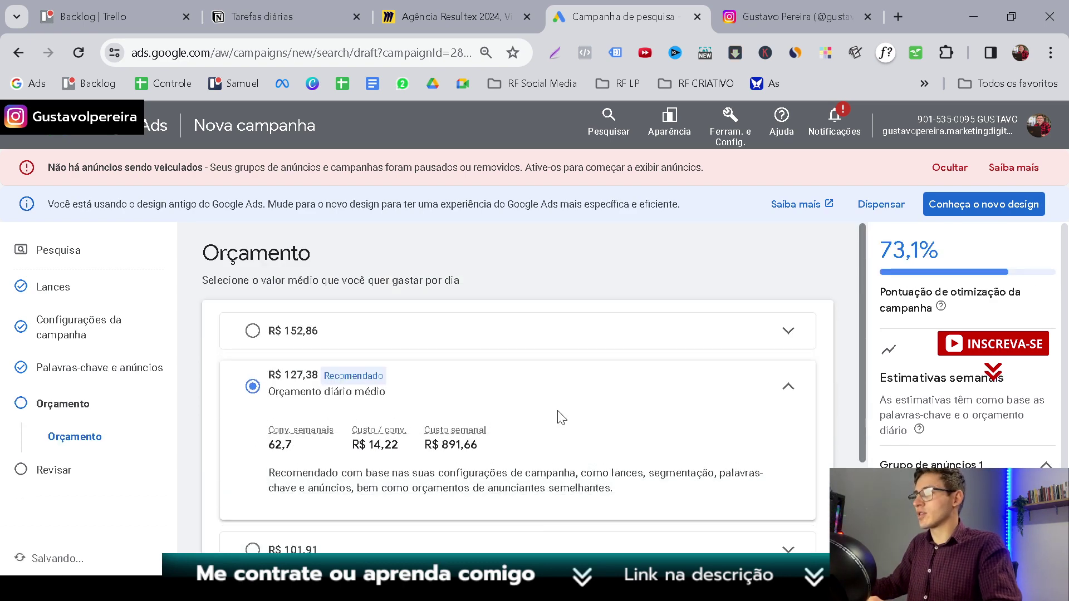
{"action": "scroll", "coordinate": [529, 432], "scroll_direction": "down", "scroll_amount": 3}
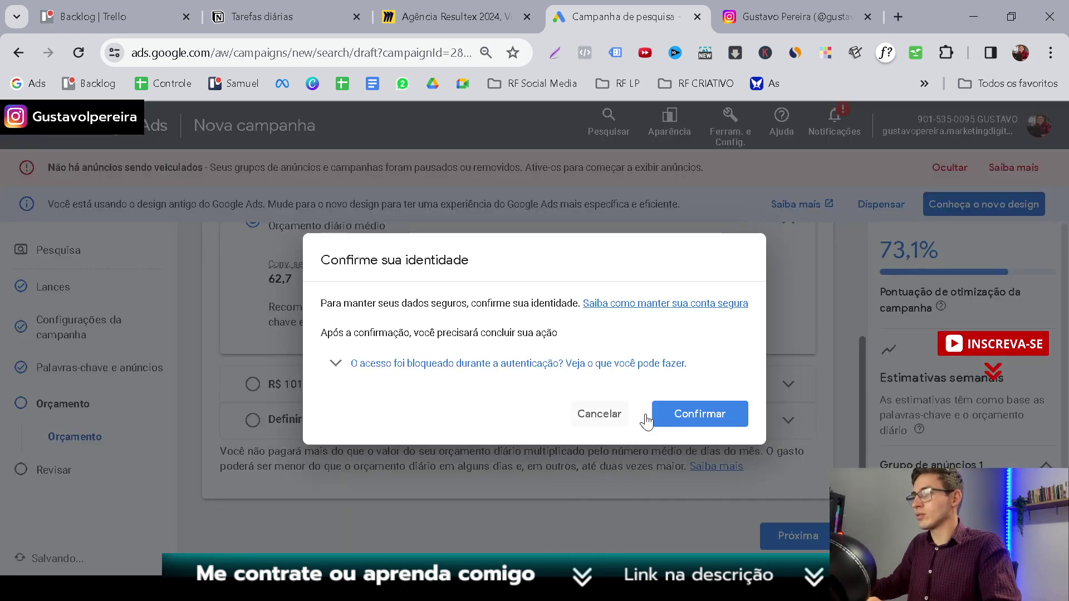
{"action": "left_click", "coordinate": [599, 415]}
Step: Choose a custom budget and set the campaign's average daily amount to R$20,00
{"action": "left_click", "coordinate": [367, 424]}
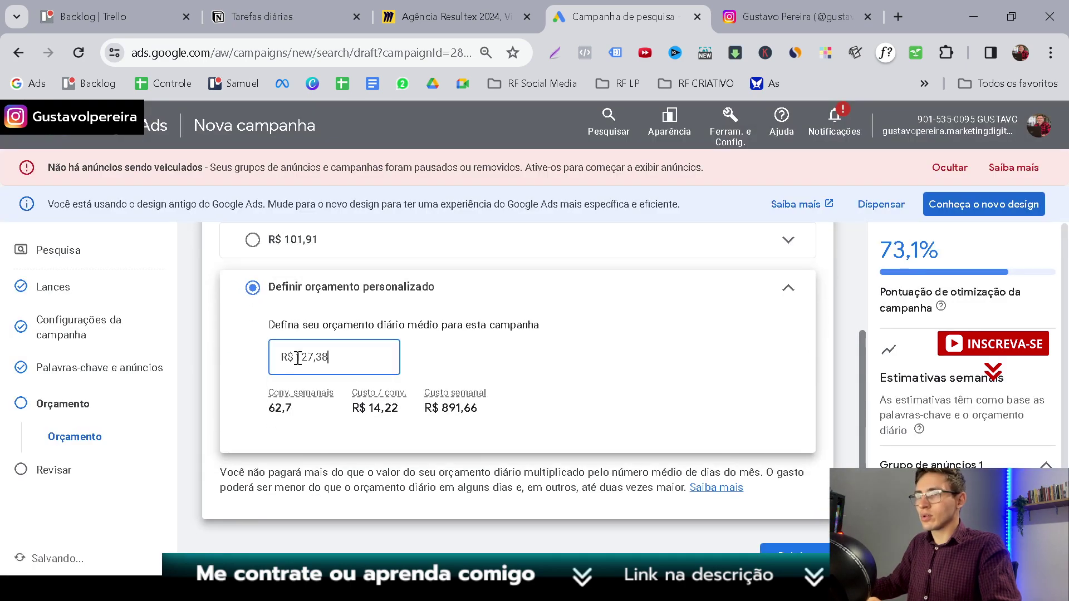
{"action": "left_click_drag", "start_coordinate": [297, 358], "coordinate": [339, 358]}
{"action": "type", "text": "20"}
{"action": "left_click", "coordinate": [488, 368]}
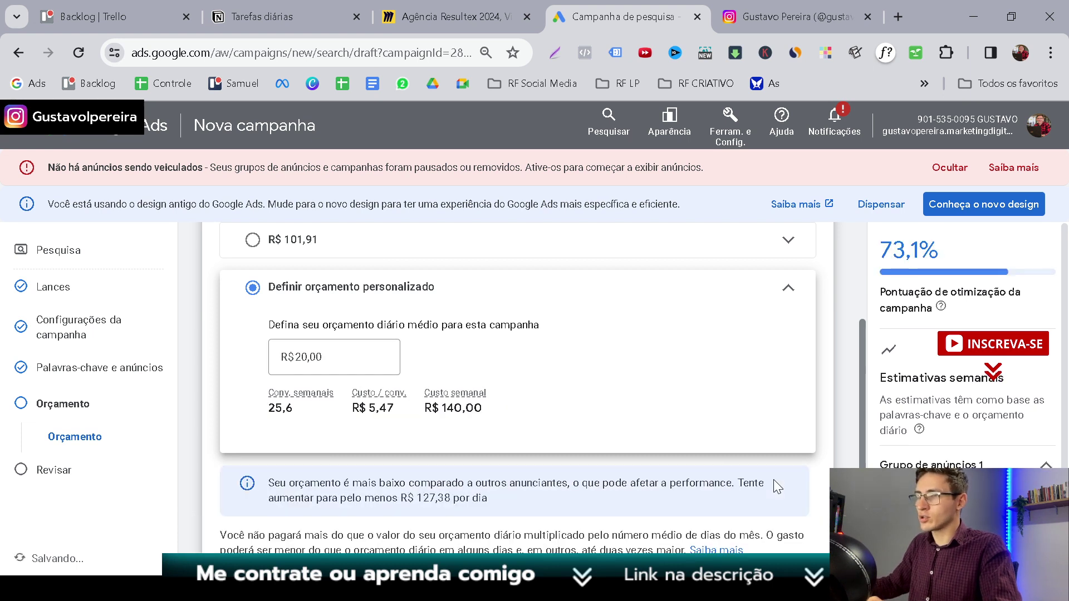
Step: Continue from the campaign budget to the final review and cancel the identity confirmation request
{"action": "scroll", "coordinate": [774, 480], "scroll_direction": "down", "scroll_amount": 2}
{"action": "left_click", "coordinate": [783, 538]}
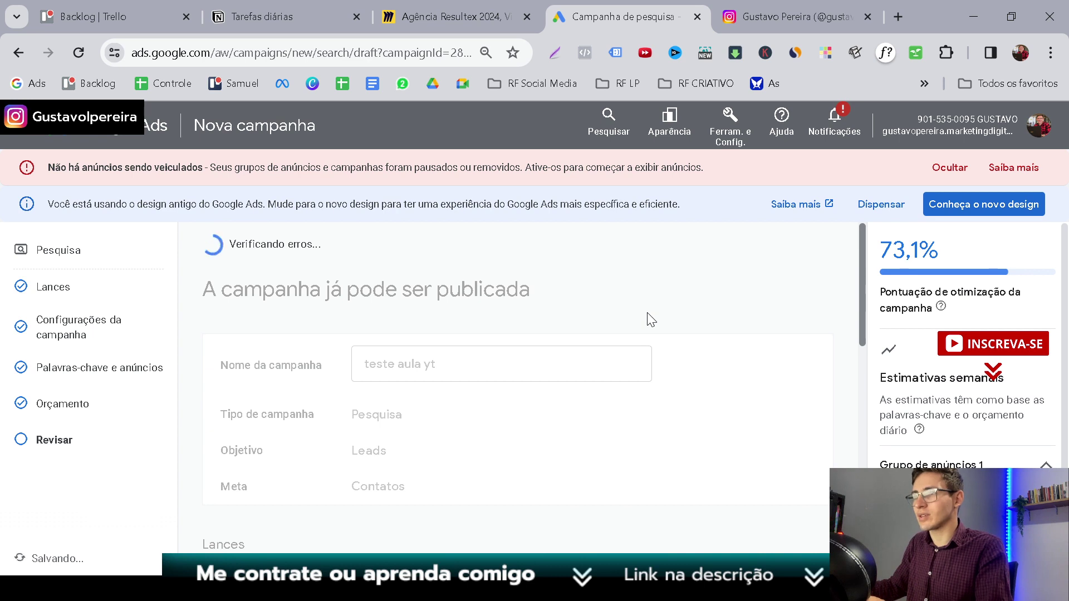
{"action": "scroll", "coordinate": [651, 320], "scroll_direction": "down", "scroll_amount": 10}
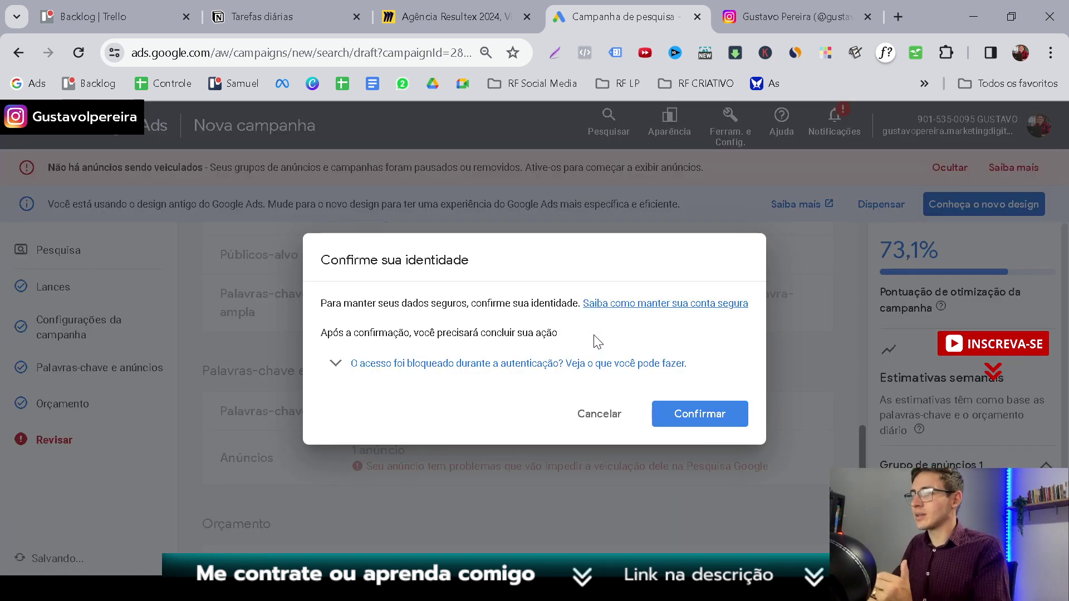
{"action": "left_click", "coordinate": [602, 414]}
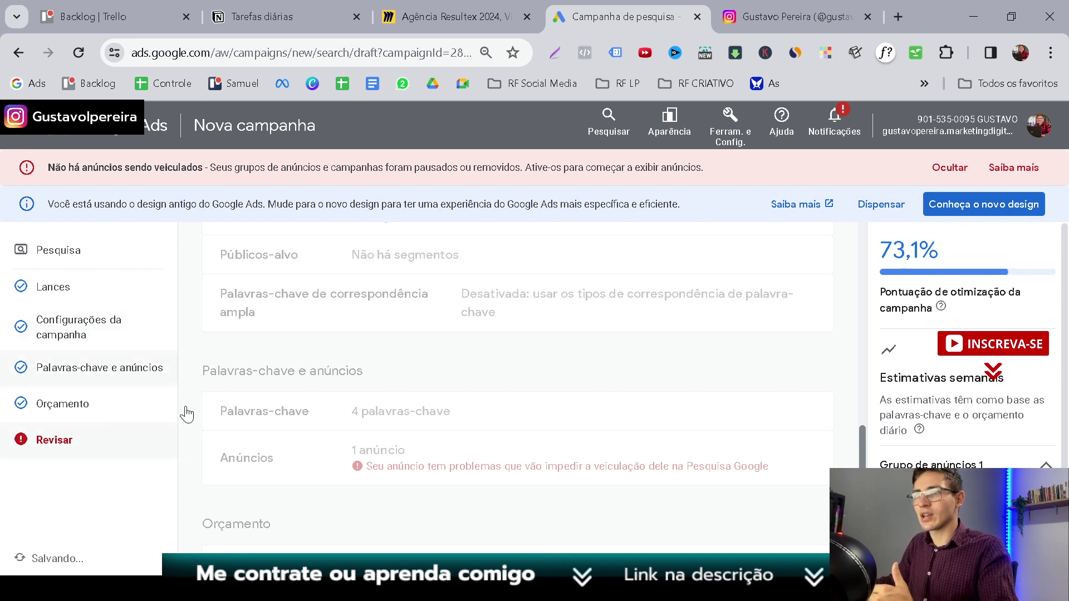
Step: Examine the campaign review summary, covering the objective, bidding, campaign settings, keywords, ads and budget
{"action": "scroll", "coordinate": [396, 493], "scroll_direction": "down", "scroll_amount": 1}
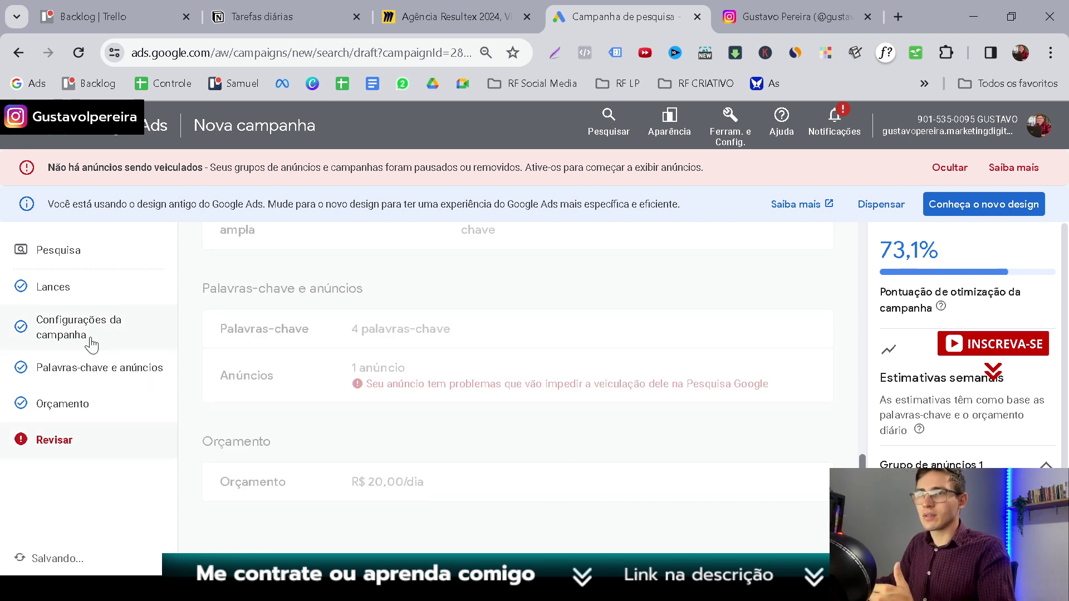
{"action": "scroll", "coordinate": [479, 432], "scroll_direction": "up", "scroll_amount": 4}
{"action": "scroll", "coordinate": [479, 431], "scroll_direction": "up", "scroll_amount": 4}
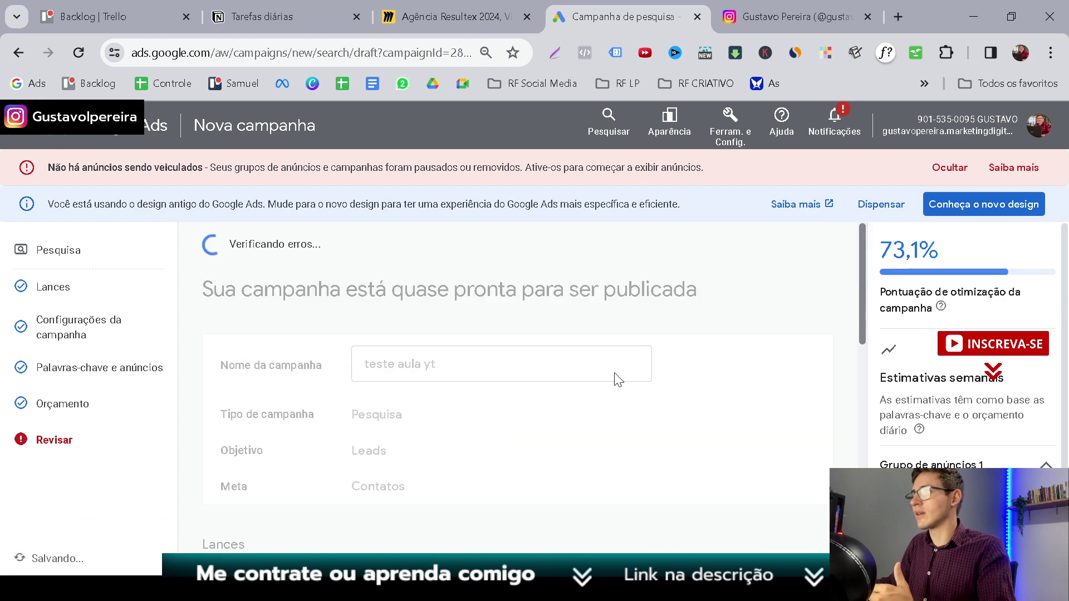
{"action": "scroll", "coordinate": [507, 322], "scroll_direction": "down", "scroll_amount": 6}
{"action": "scroll", "coordinate": [559, 338], "scroll_direction": "down", "scroll_amount": 2}
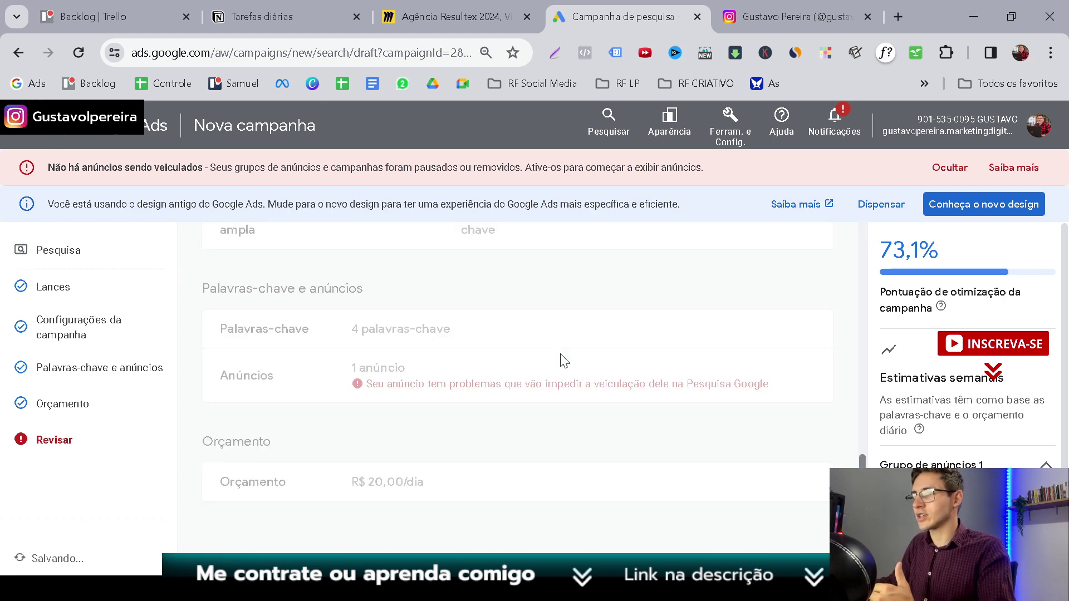
{"action": "scroll", "coordinate": [561, 358], "scroll_direction": "up", "scroll_amount": 8}
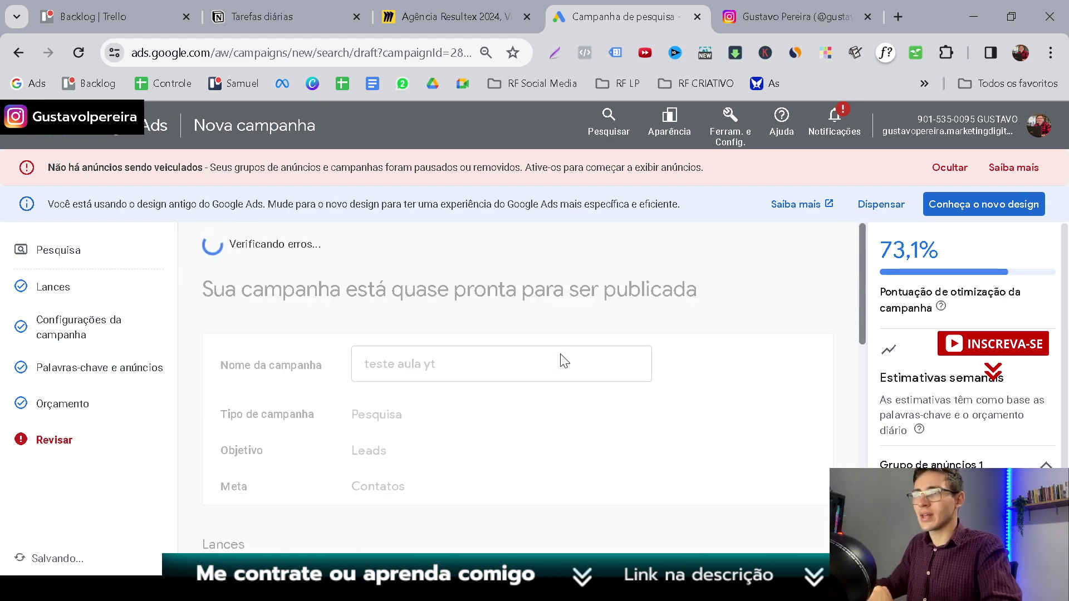
{"action": "scroll", "coordinate": [564, 361], "scroll_direction": "down", "scroll_amount": 10}
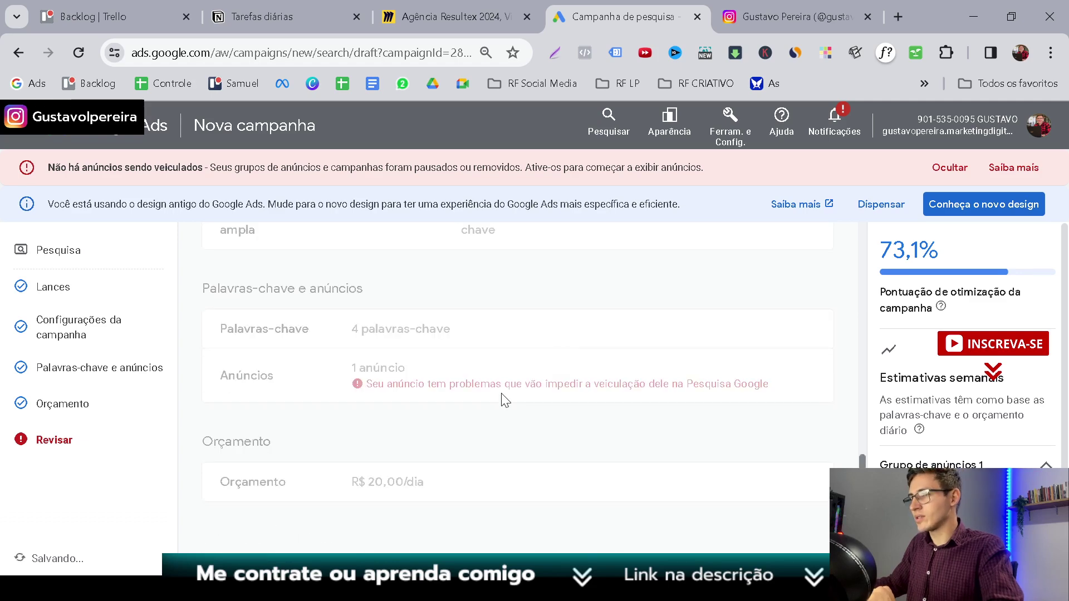
{"action": "scroll", "coordinate": [503, 399], "scroll_direction": "up", "scroll_amount": 10}
{"action": "scroll", "coordinate": [500, 361], "scroll_direction": "down", "scroll_amount": 8}
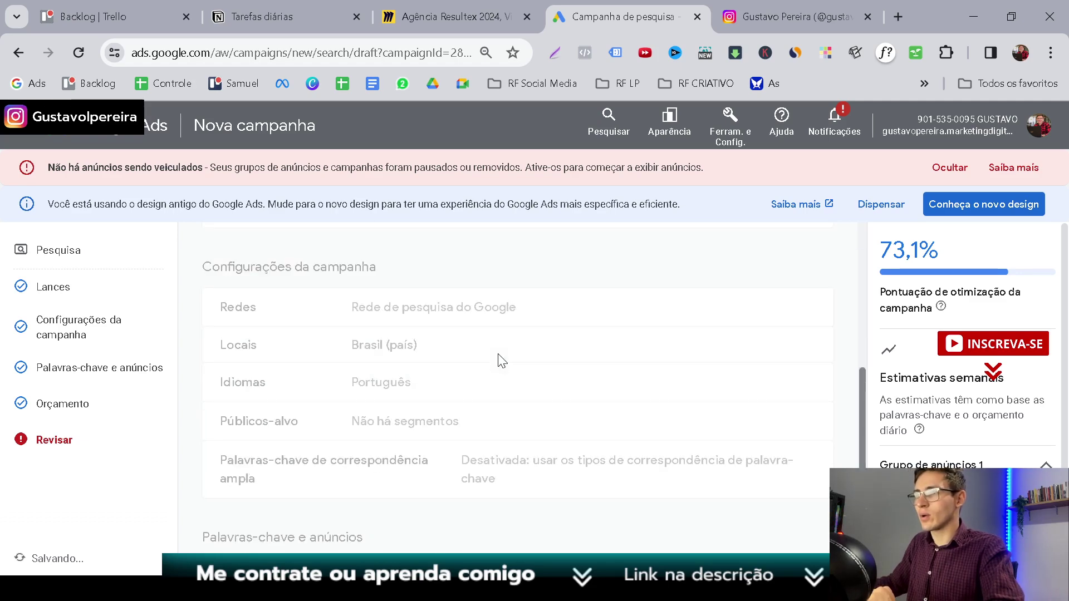
{"action": "scroll", "coordinate": [500, 361], "scroll_direction": "up", "scroll_amount": 6}
{"action": "scroll", "coordinate": [499, 361], "scroll_direction": "up", "scroll_amount": 1}
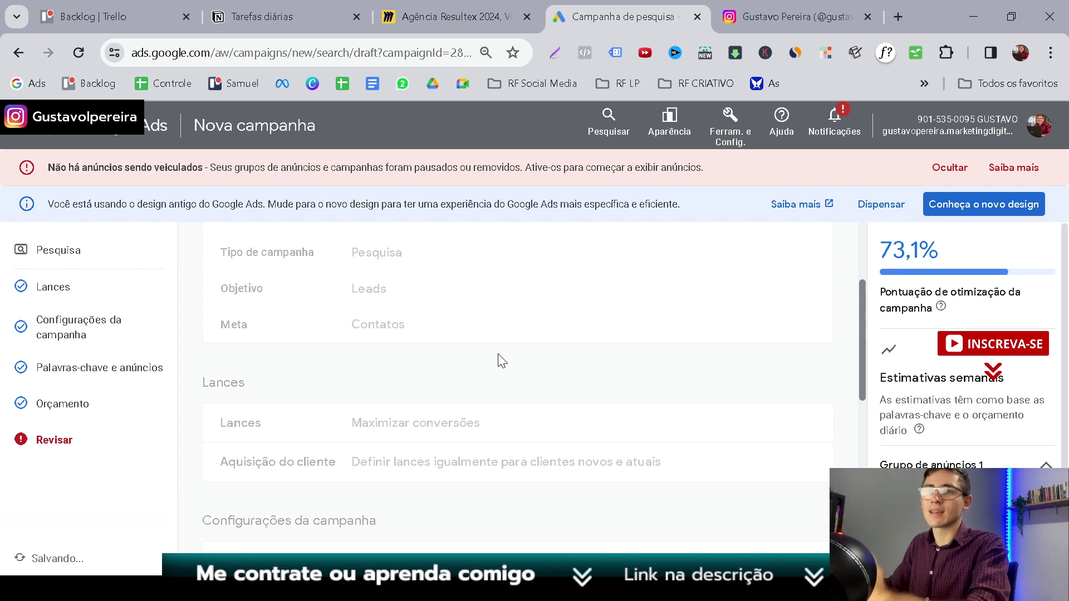
Step: Switch to the Agência Resultex 2024 board in Miro and view the "2 caminhos" branch of the mind map up close
{"action": "left_click", "coordinate": [497, 7]}
{"action": "scroll", "coordinate": [432, 362], "scroll_direction": "down", "scroll_amount": 3}
{"action": "left_click_drag", "start_coordinate": [432, 477], "coordinate": [427, 362]}
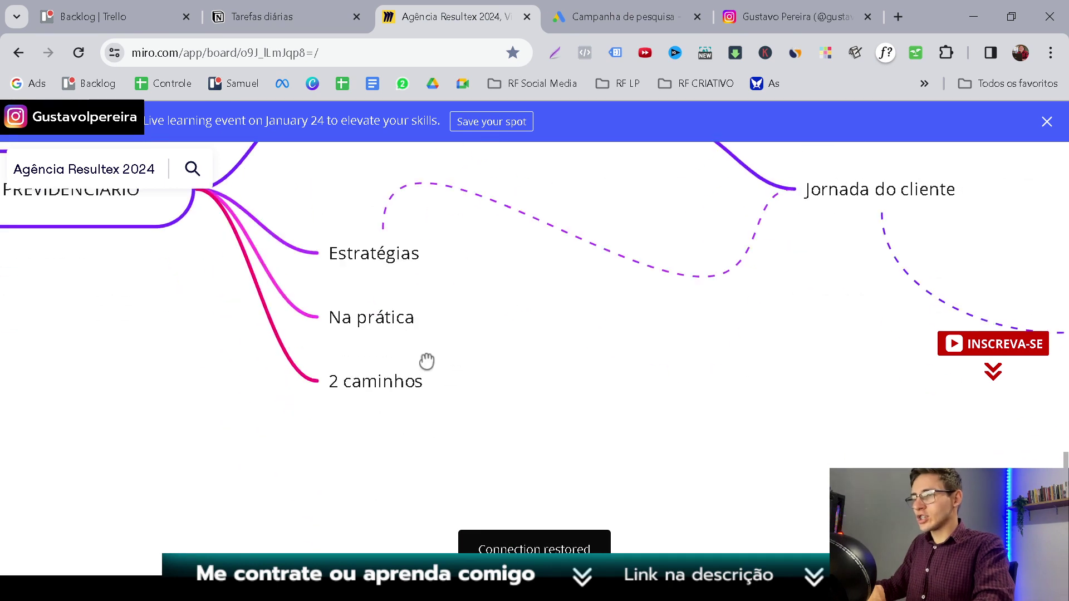
{"action": "scroll", "coordinate": [427, 376], "scroll_direction": "up", "scroll_amount": 3}
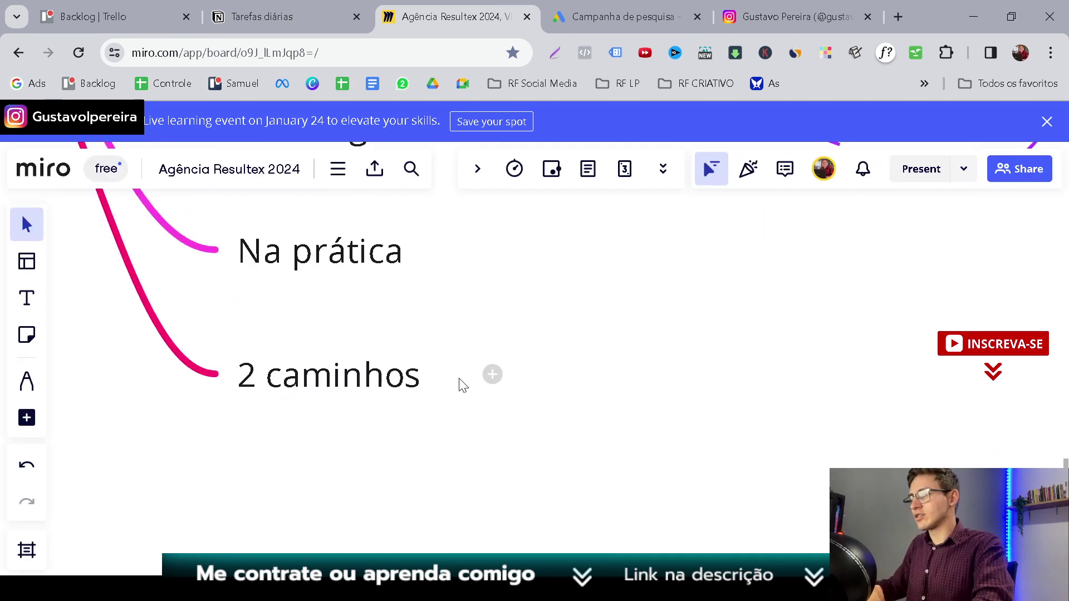